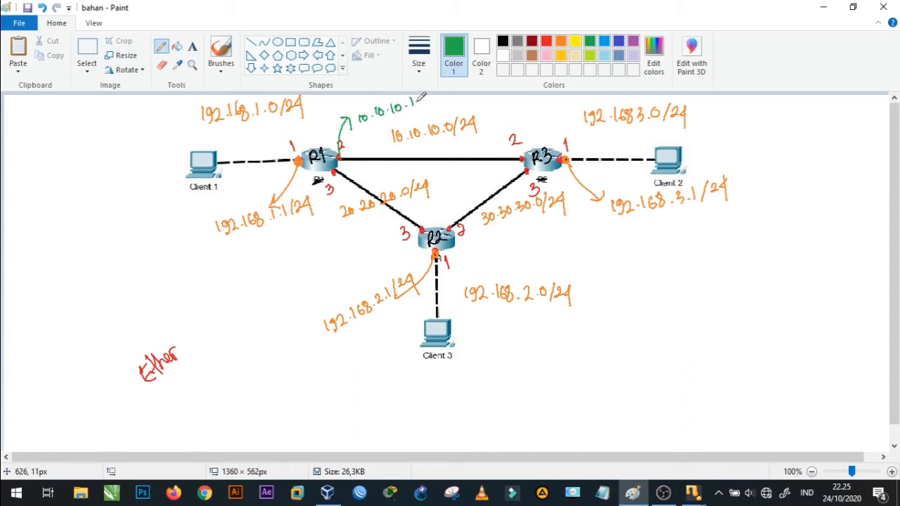
- Draw green arrows labelling R1's port 3 as 20.20.20.1 and R2's port 3 as 20.20.20.2
mouse_move(340, 170)
mouse_down()
mouse_move(307, 260)
mouse_move(324, 260)
mouse_move(293, 275)
mouse_move(325, 265)
mouse_move(354, 237)
mouse_up()
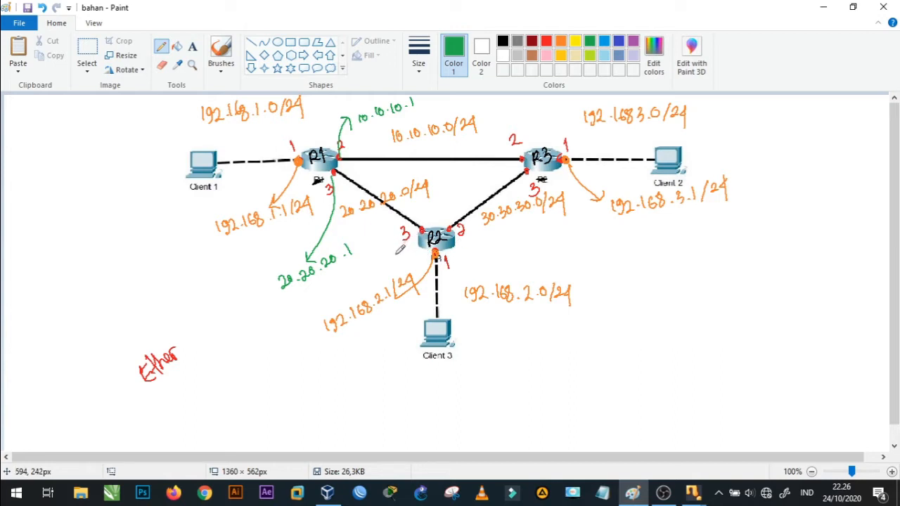
mouse_move(423, 229)
mouse_down()
mouse_move(384, 271)
mouse_move(374, 355)
mouse_move(387, 343)
mouse_up()
mouse_move(365, 372)
mouse_down()
mouse_move(370, 379)
mouse_move(438, 363)
mouse_up()
click(425, 370)
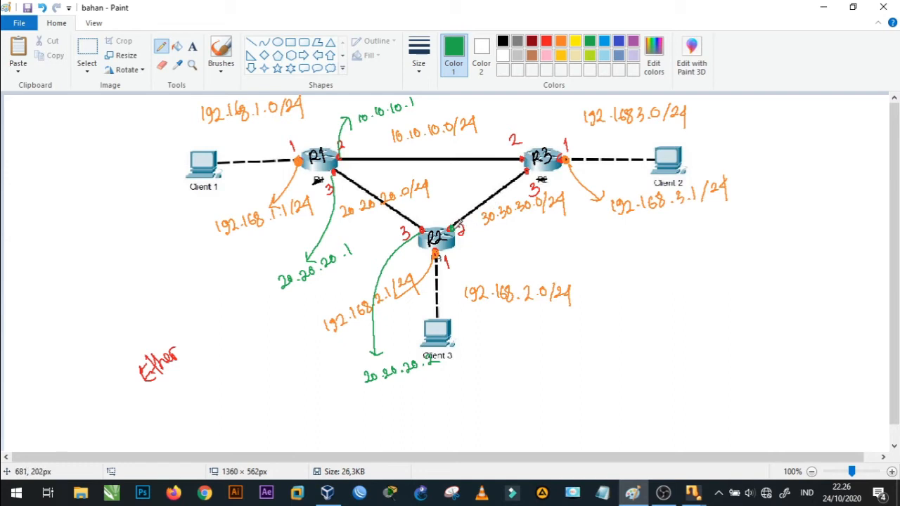
- Draw a green arrow from R2's port 2 and label it 30.30.30.1
mouse_move(463, 223)
mouse_down()
mouse_move(492, 253)
mouse_move(524, 370)
mouse_move(597, 342)
mouse_up()
click(541, 367)
click(565, 358)
click(588, 350)
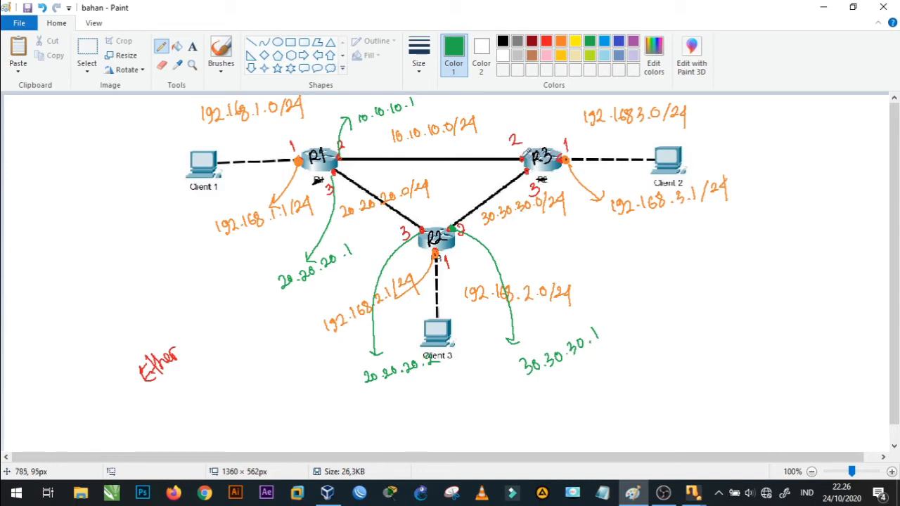
- Label R3's port 2 as 10.10.10.2 and its port 3 as 30.30.30.2 with green lines
drag(522, 155, 514, 120)
mouse_move(521, 112)
mouse_down()
mouse_move(544, 101)
mouse_move(559, 105)
mouse_up()
click(550, 107)
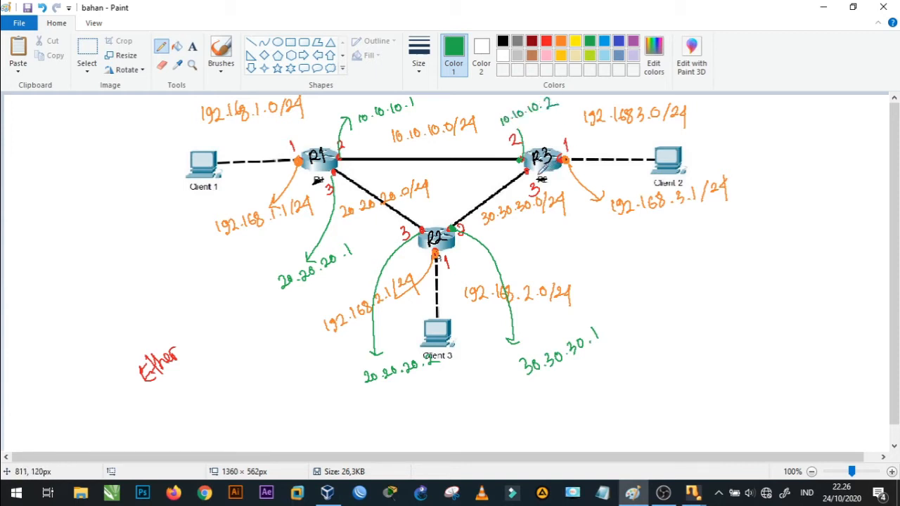
drag(539, 176, 611, 267)
mouse_move(596, 263)
mouse_down()
mouse_move(631, 277)
mouse_move(695, 233)
mouse_up()
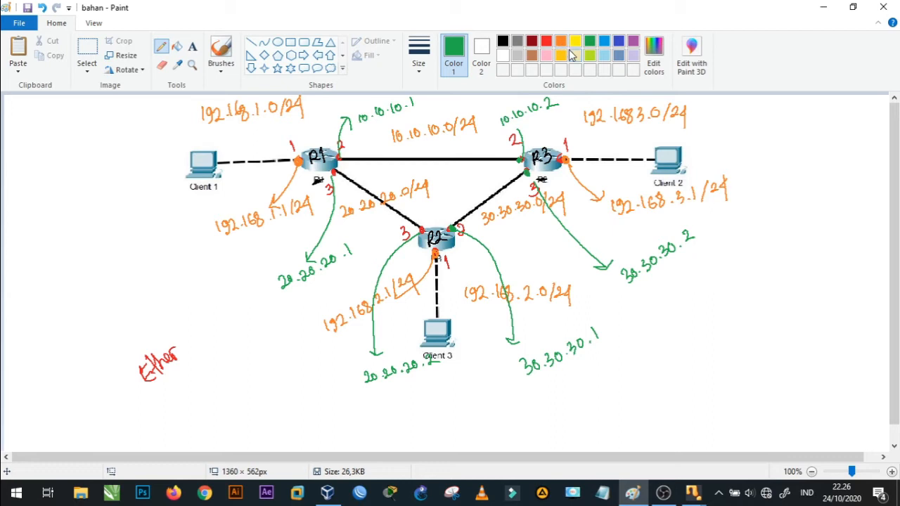
- Draw a purple arrow from the R1–R3 link and label it Intnet 1
click(633, 42)
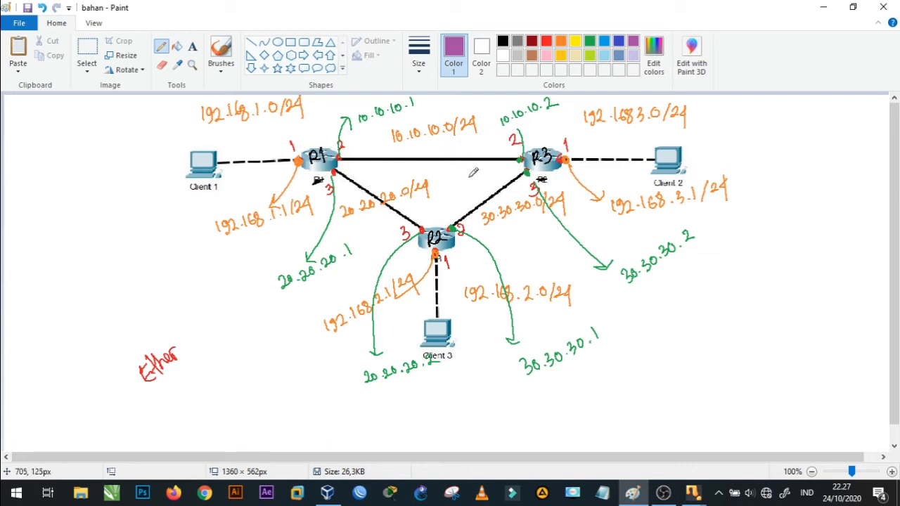
mouse_move(445, 156)
mouse_down()
mouse_move(502, 128)
mouse_move(659, 191)
mouse_move(734, 306)
mouse_move(750, 298)
mouse_up()
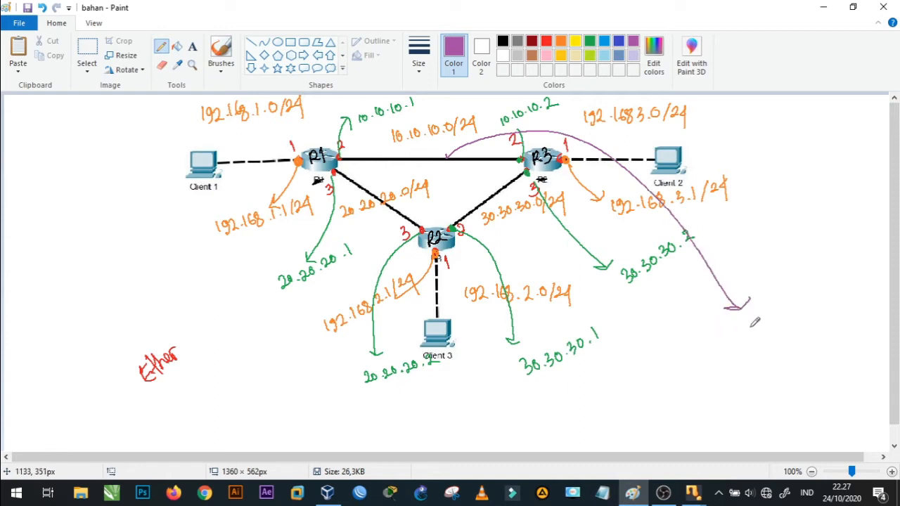
drag(730, 331, 735, 339)
mouse_move(736, 330)
mouse_down()
mouse_move(748, 335)
mouse_move(782, 313)
mouse_move(790, 295)
mouse_move(797, 309)
mouse_up()
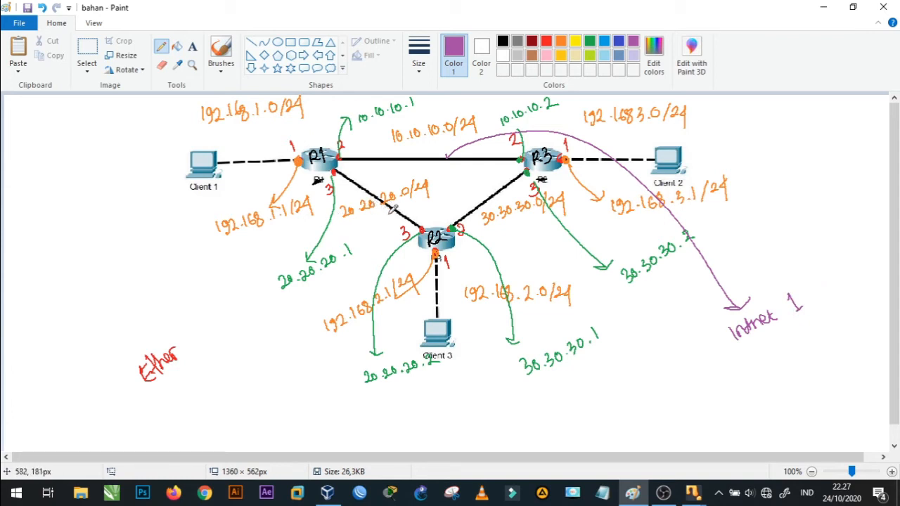
- Label the R1–R2 link Intnet 2 and the R2–R3 link Intnet 3 with purple arrows, and circle all three Intnet labels
mouse_move(395, 202)
mouse_down()
mouse_move(364, 269)
mouse_move(307, 338)
mouse_move(314, 354)
mouse_up()
mouse_move(266, 385)
mouse_down()
mouse_move(282, 388)
mouse_move(318, 355)
mouse_move(323, 364)
mouse_up()
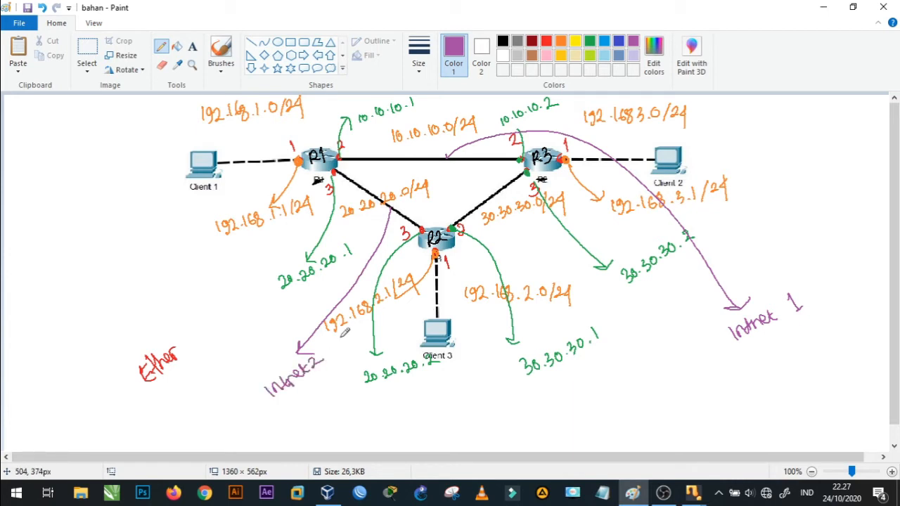
mouse_move(482, 191)
mouse_down()
mouse_move(581, 282)
mouse_move(613, 371)
mouse_move(609, 403)
mouse_move(660, 364)
mouse_up()
mouse_move(273, 362)
mouse_down()
mouse_move(256, 383)
mouse_move(337, 361)
mouse_move(274, 362)
mouse_up()
mouse_move(620, 366)
mouse_down()
mouse_move(647, 410)
mouse_move(610, 364)
mouse_up()
mouse_move(739, 306)
mouse_down()
mouse_move(714, 331)
mouse_move(759, 283)
mouse_move(733, 305)
mouse_up()
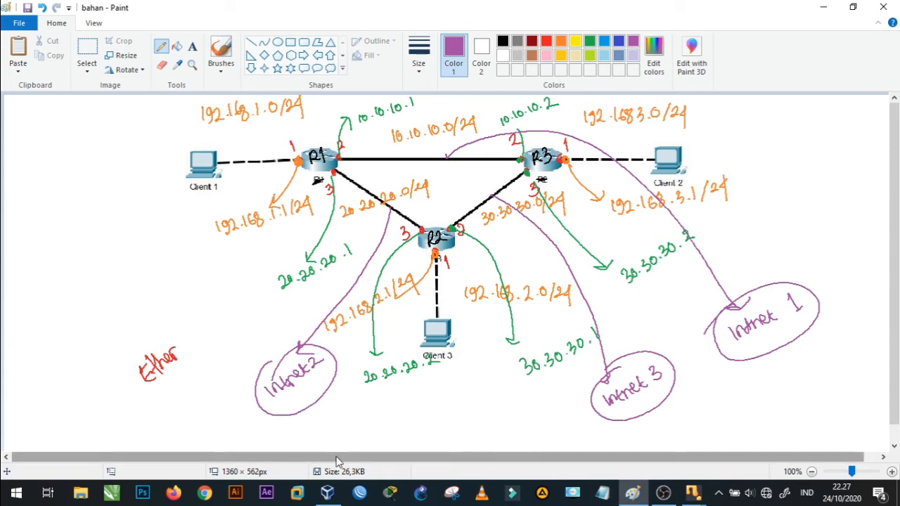
- Switch to VirtualBox and review the network settings of mikrotik1's adapters 1, 2 and 3 without changing them
click(327, 492)
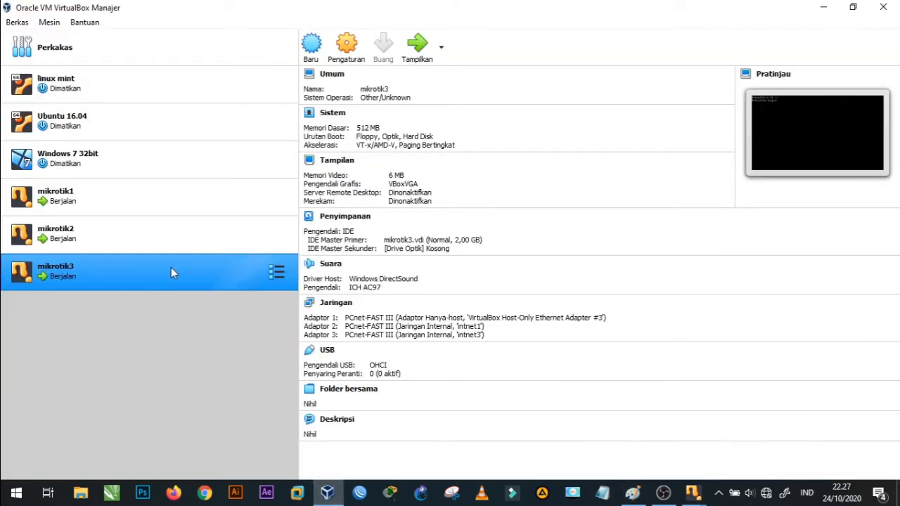
click(124, 199)
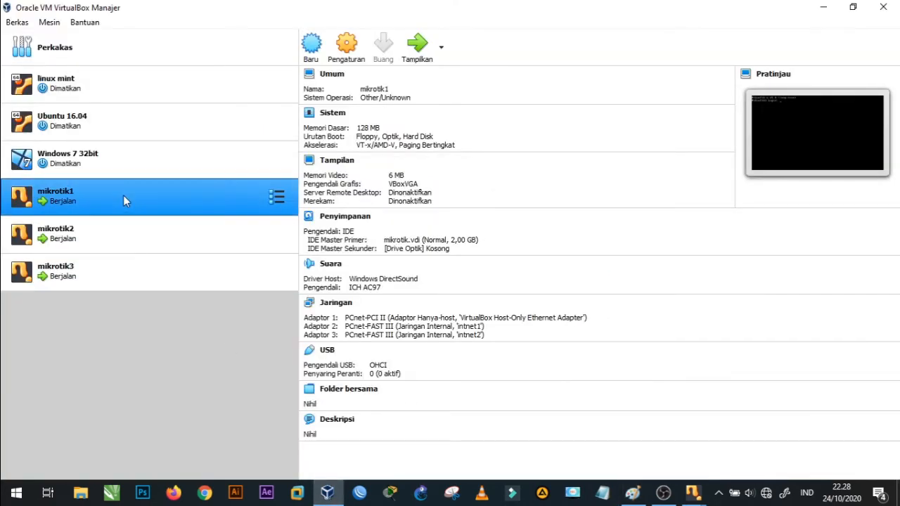
click(345, 43)
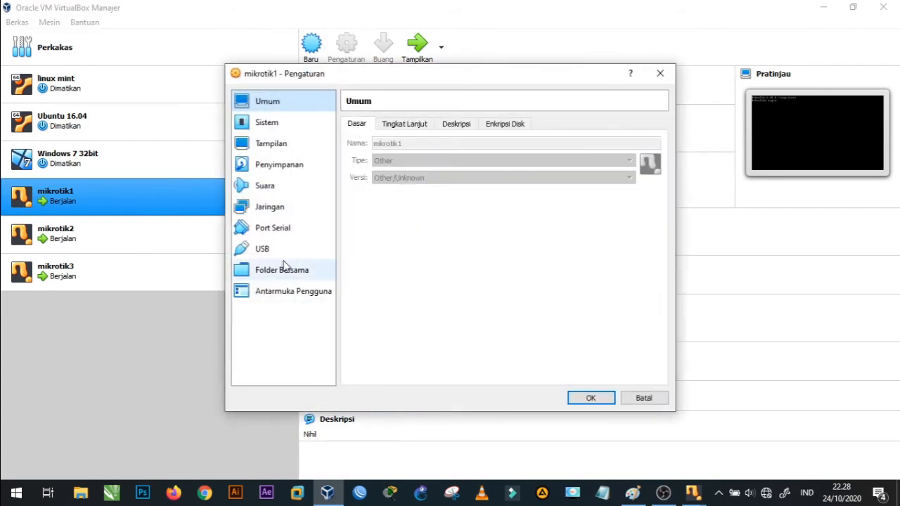
click(286, 211)
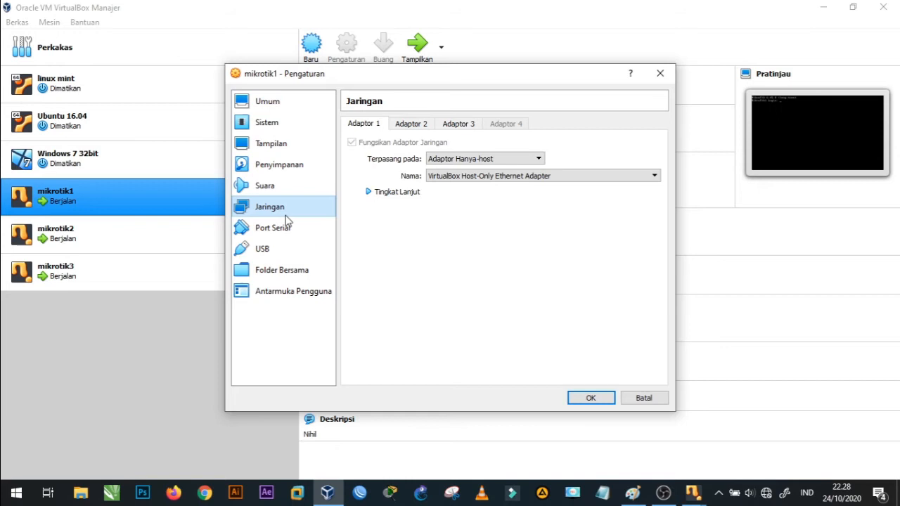
click(414, 125)
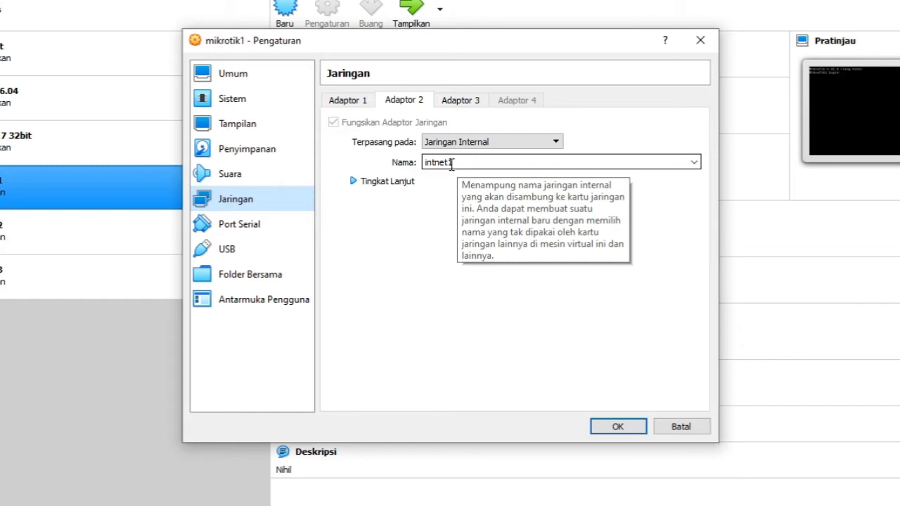
mouse_move(704, 505)
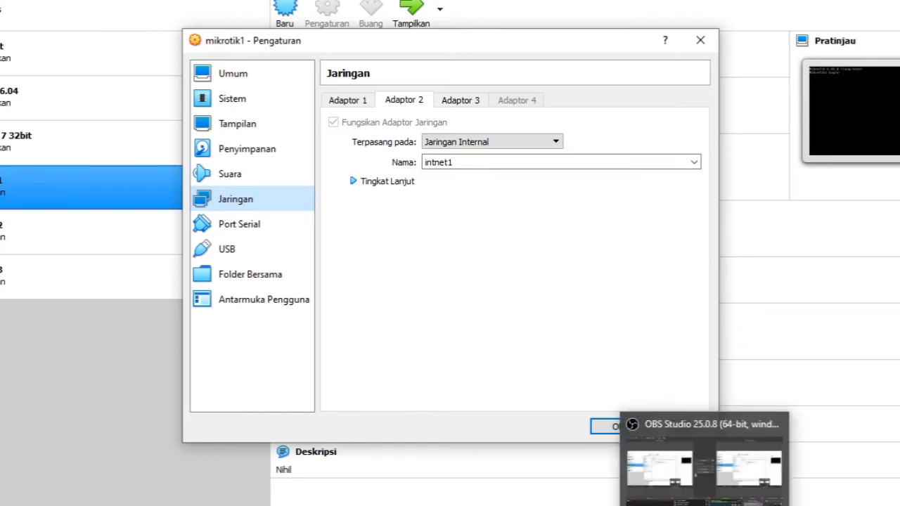
click(666, 505)
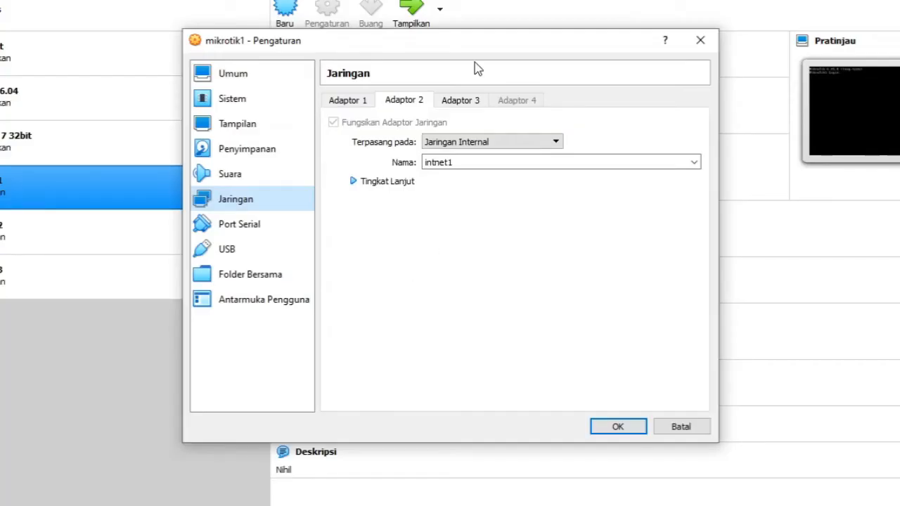
click(460, 102)
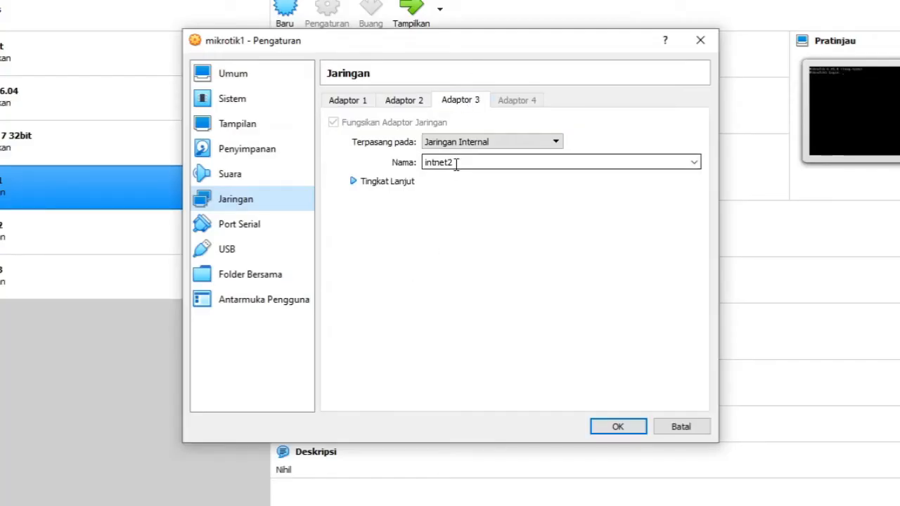
click(701, 41)
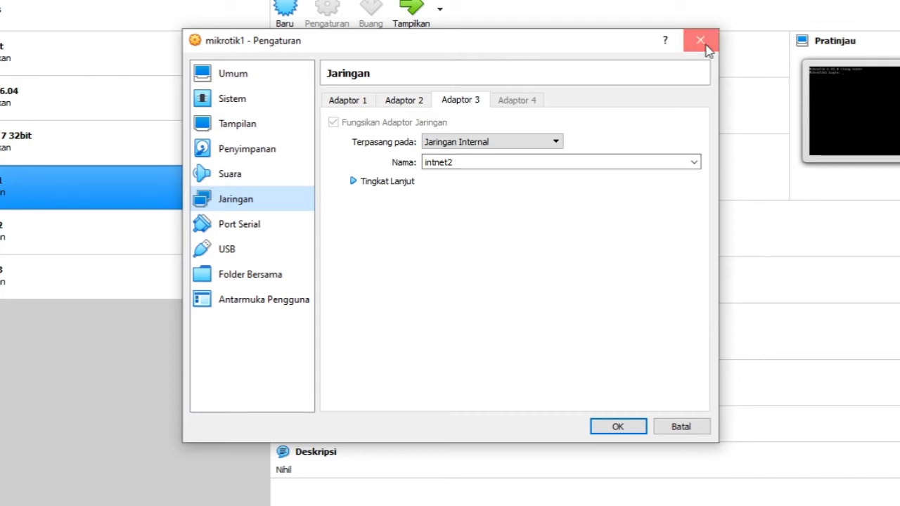
- Review the network settings of mikrotik2's adapters 1 and 2, and return to the topology diagram in Paint
click(35, 237)
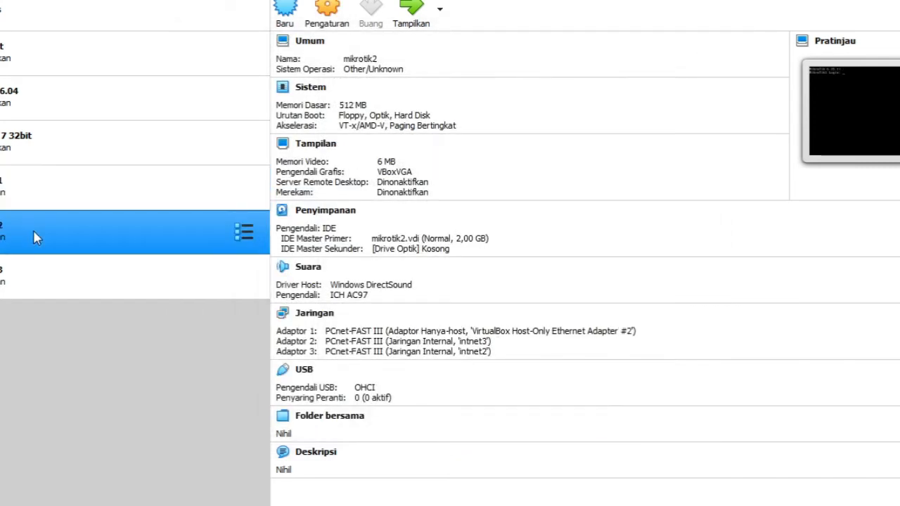
click(316, 26)
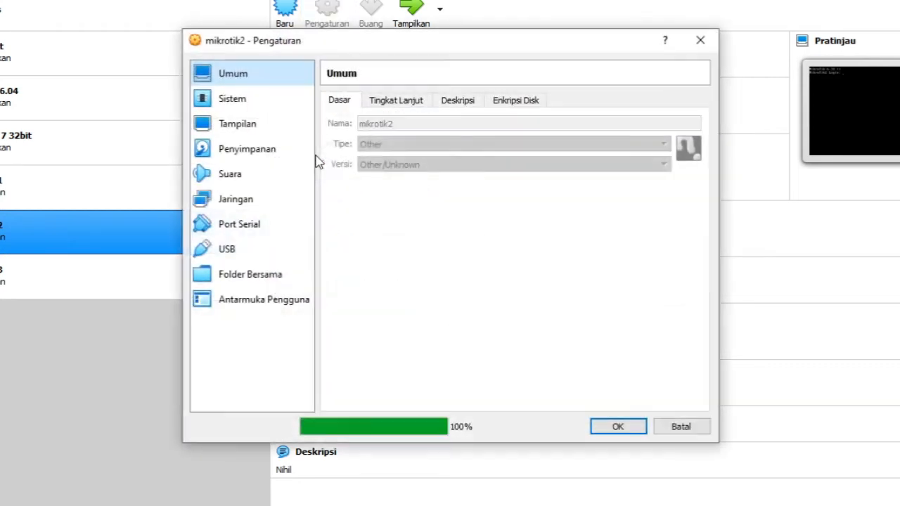
click(246, 200)
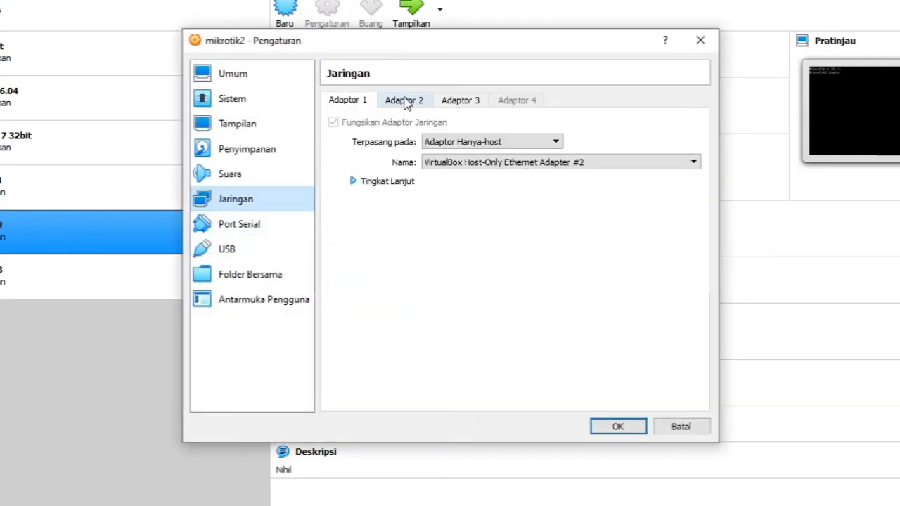
click(405, 102)
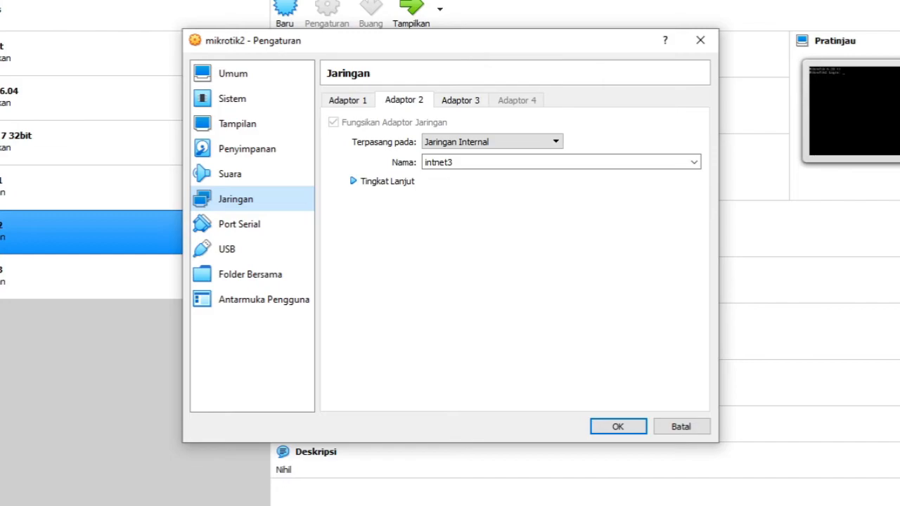
key(alt+Tab)
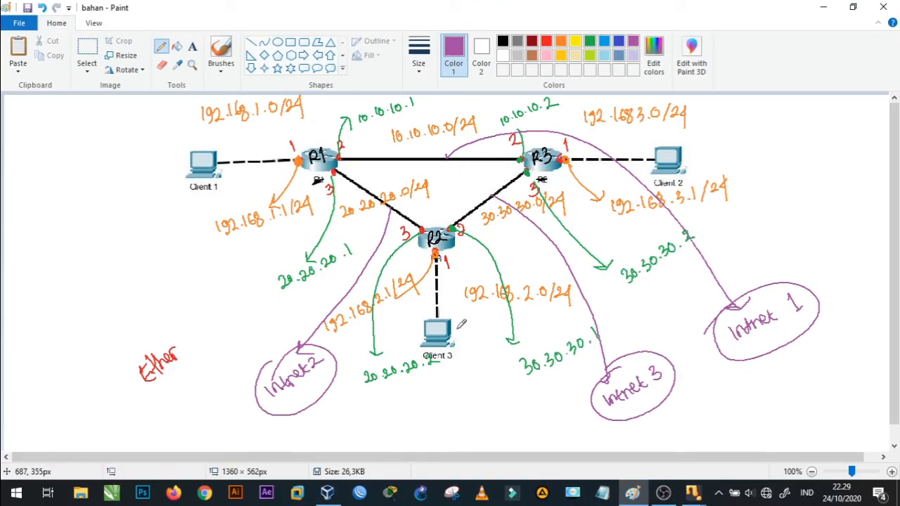
- Switch to WinBox, connect to the MikroTik1 router as admin, dismiss the licence notice and maximize the session window
click(358, 494)
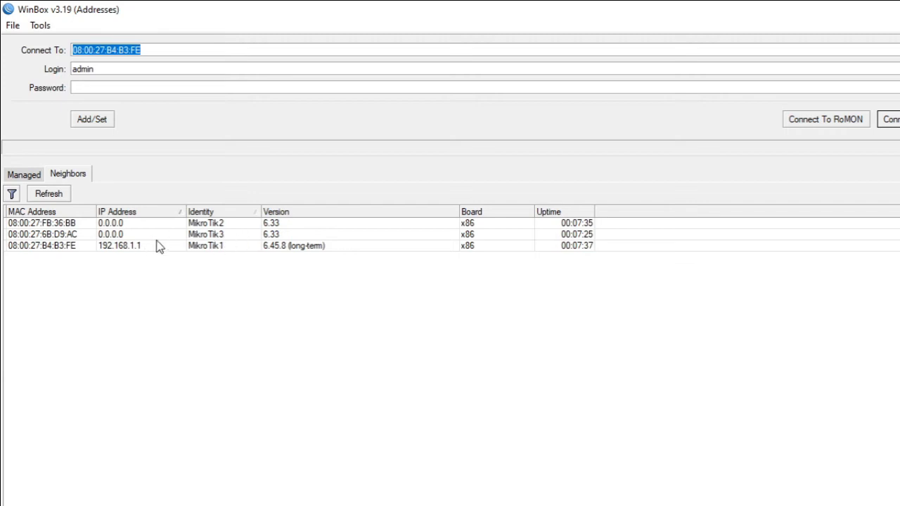
click(29, 246)
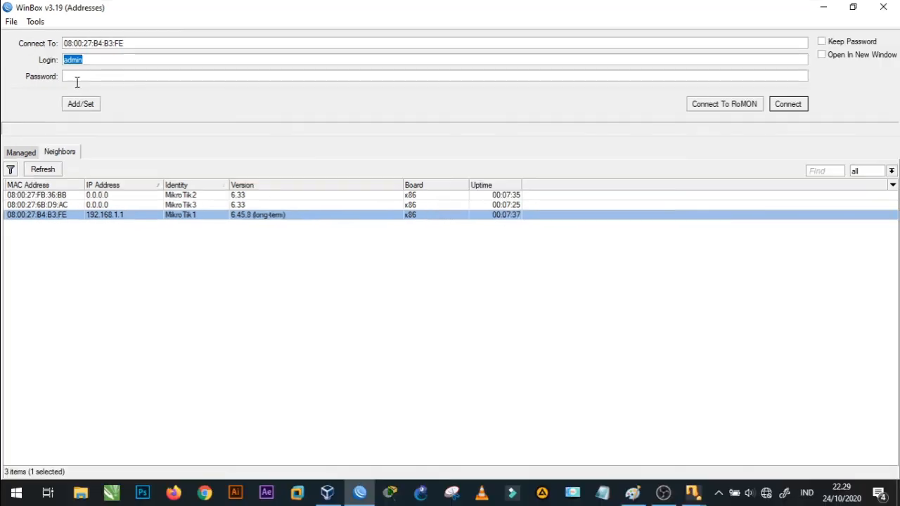
click(797, 109)
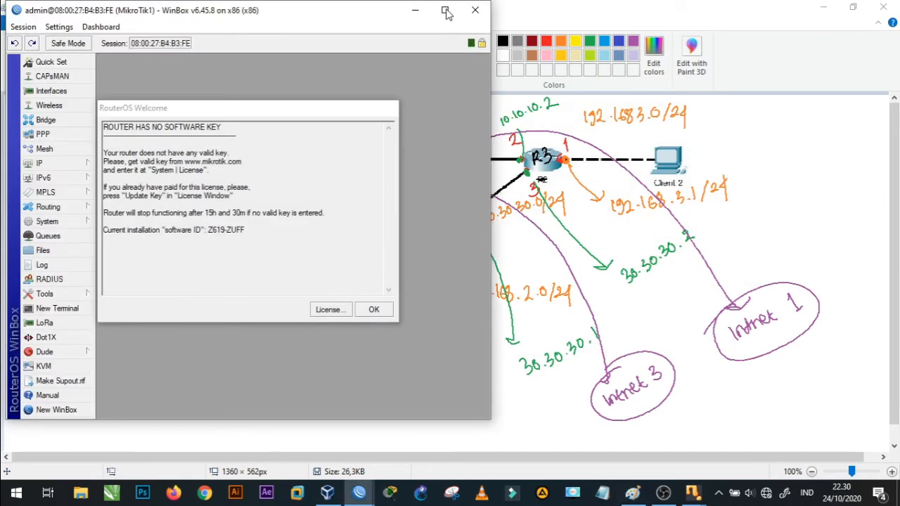
click(383, 311)
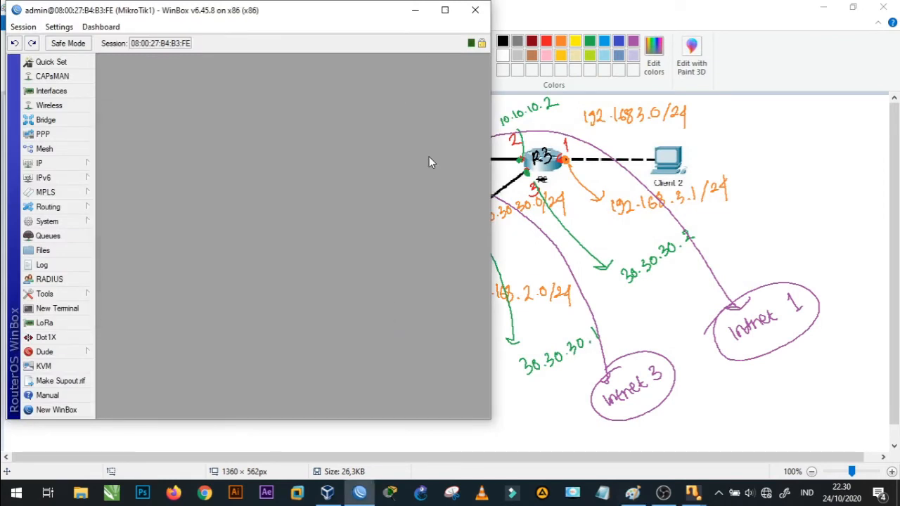
click(445, 11)
- Open MikroTik1's IP address list to examine the addresses assigned to its interfaces
click(50, 164)
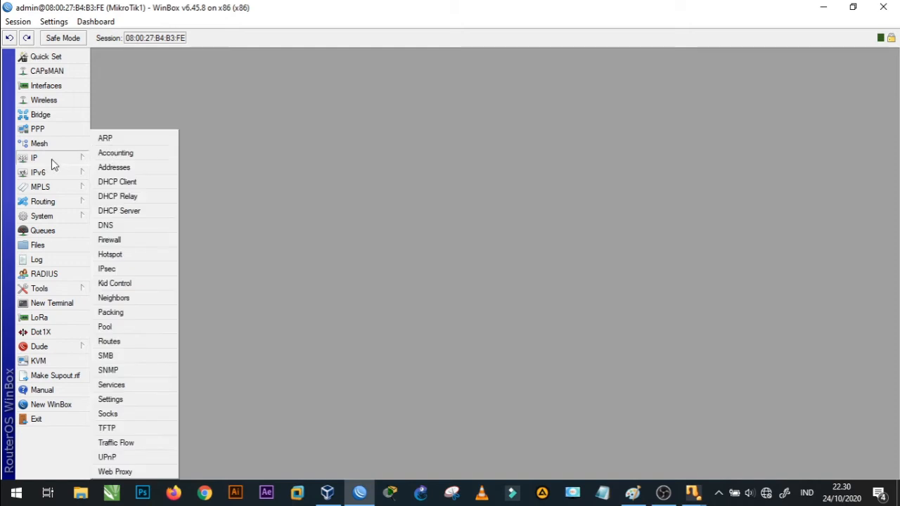
click(115, 168)
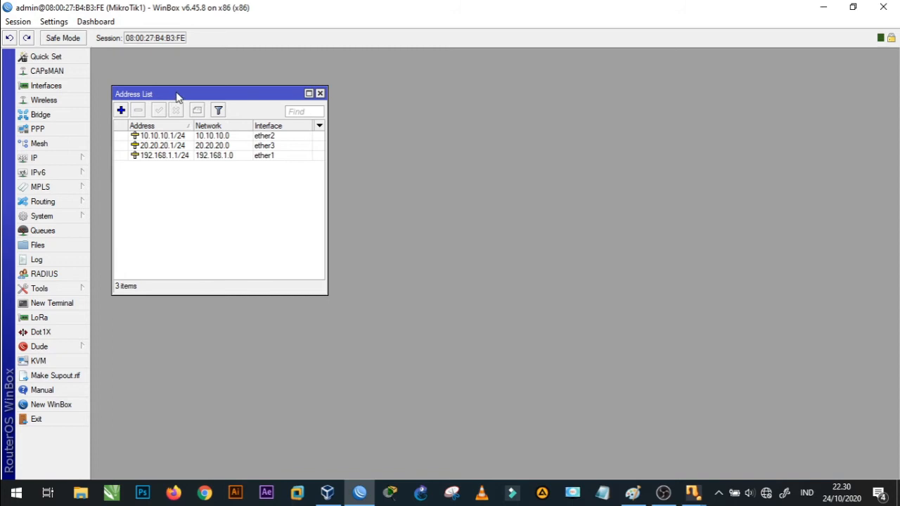
drag(178, 97, 236, 83)
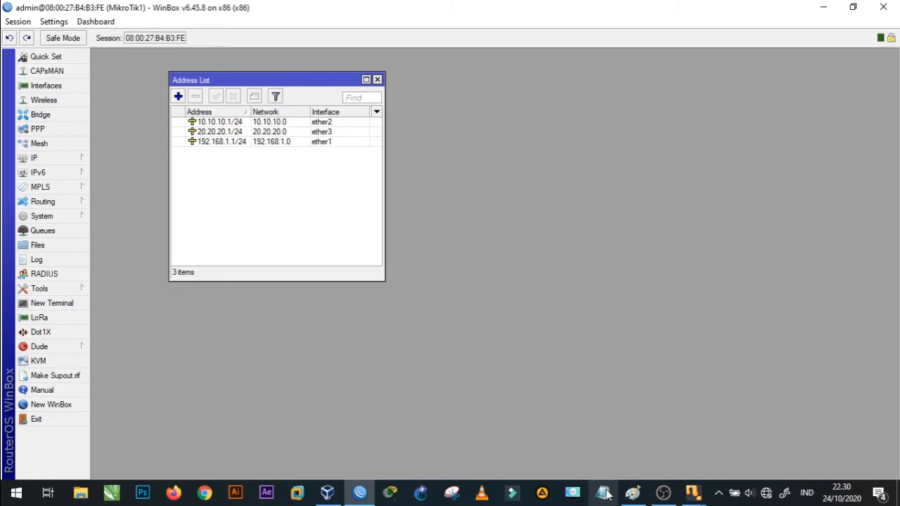
- Arrange the Paint diagram beside the WinBox session and bring routers R1, R2 and R3 into view
click(627, 497)
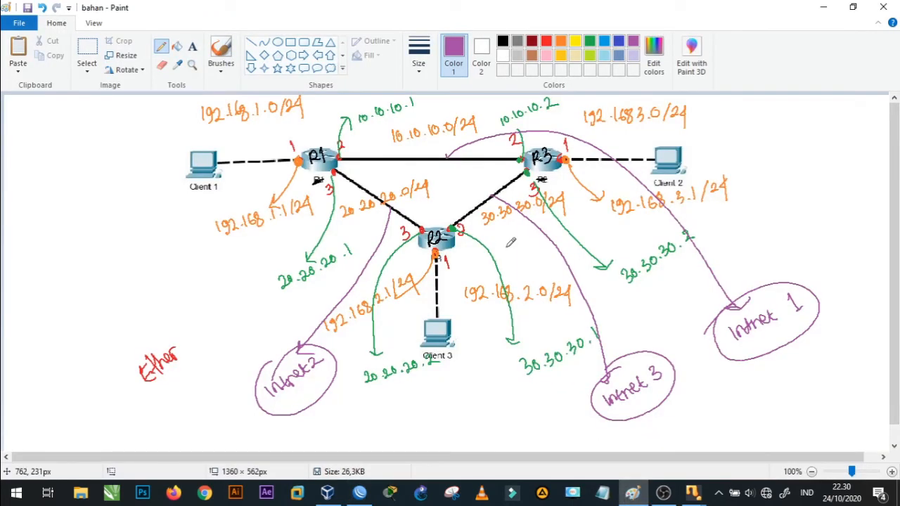
key(super+Right)
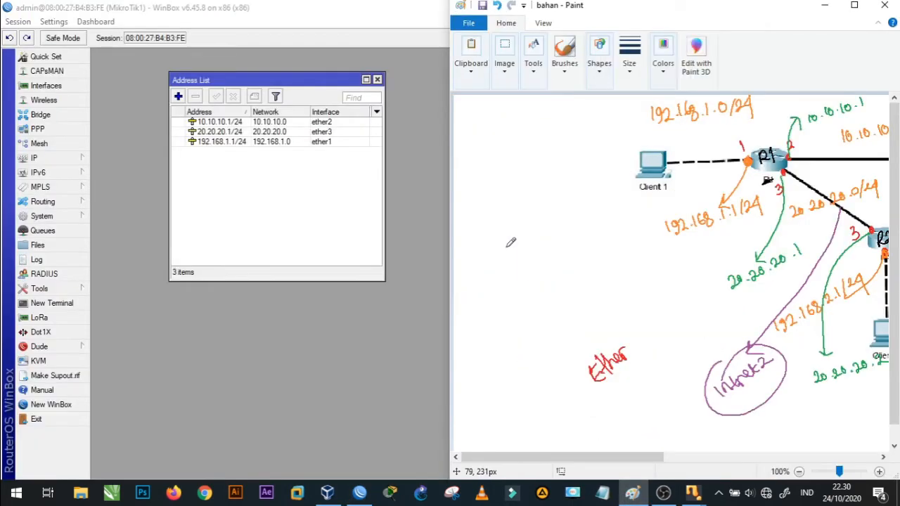
mouse_move(400, 14)
mouse_down()
mouse_move(386, 74)
mouse_move(240, 24)
mouse_up()
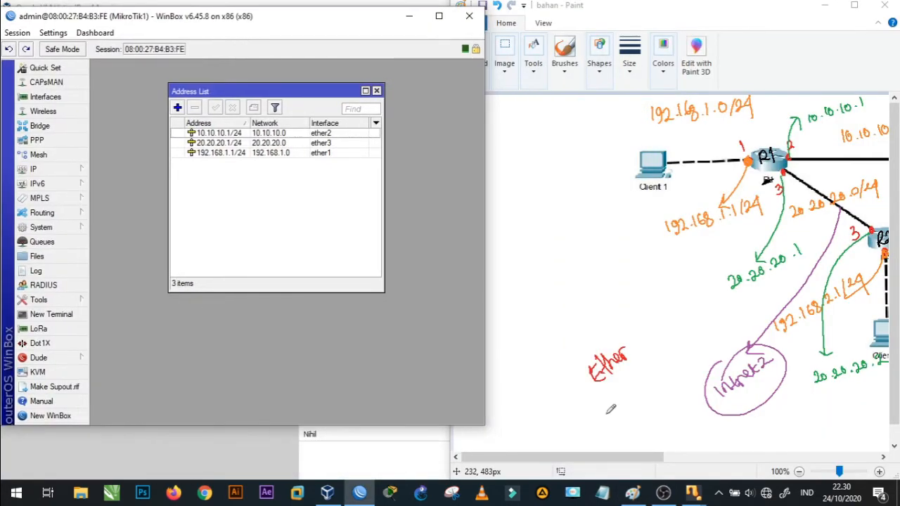
drag(592, 458, 661, 458)
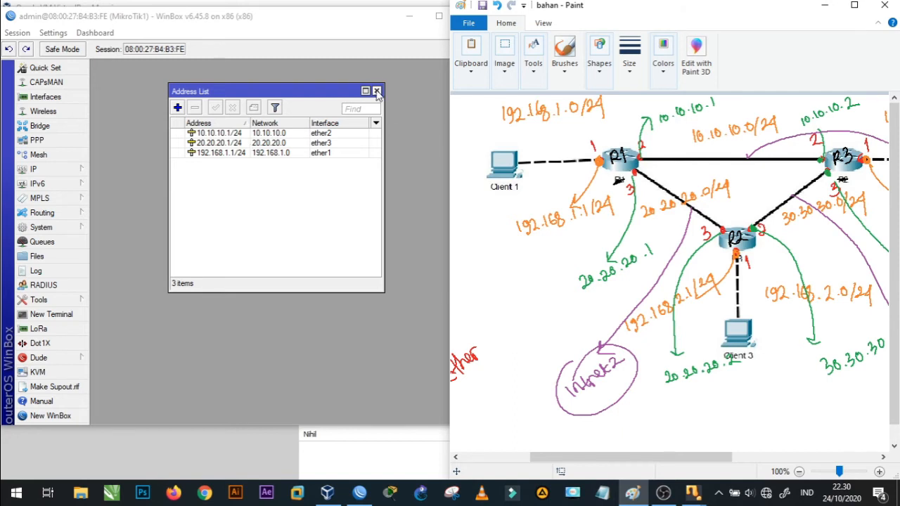
- Start another WinBox connection, log in to the MikroTik2 router as admin and dismiss the licence notice
click(344, 24)
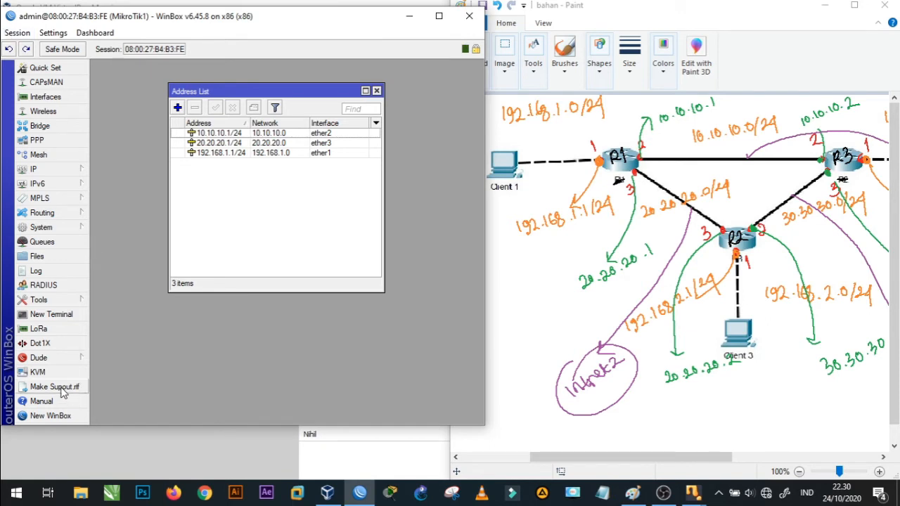
click(57, 416)
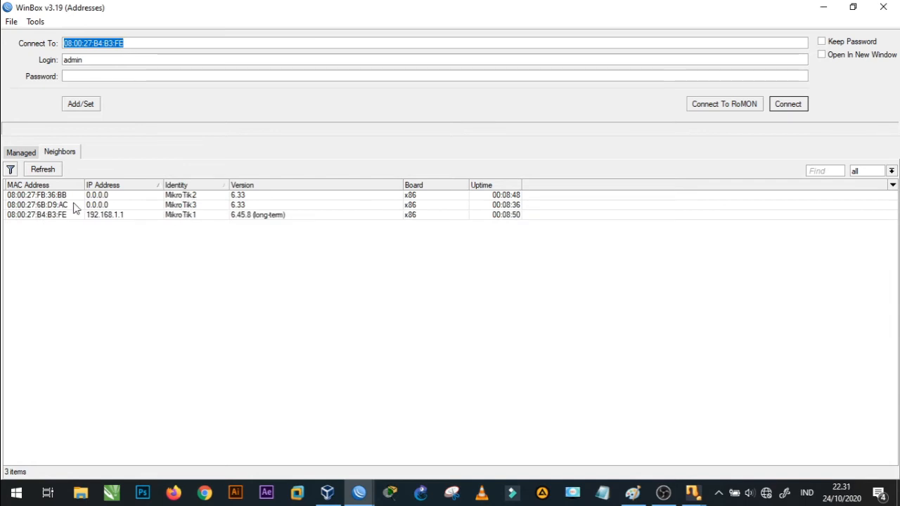
click(50, 199)
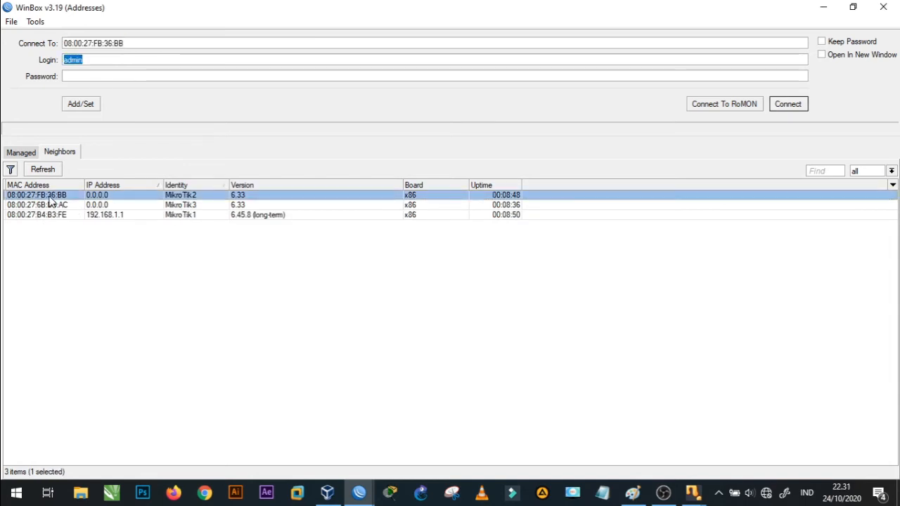
click(797, 104)
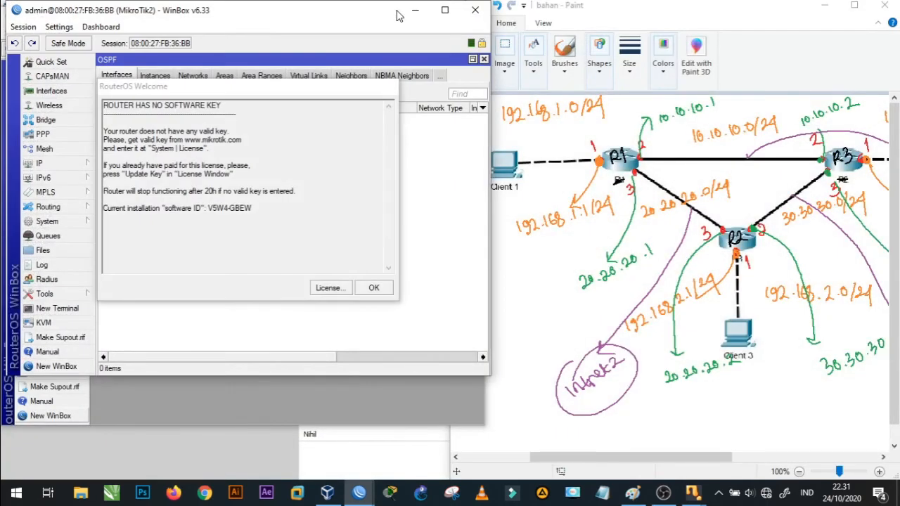
click(374, 288)
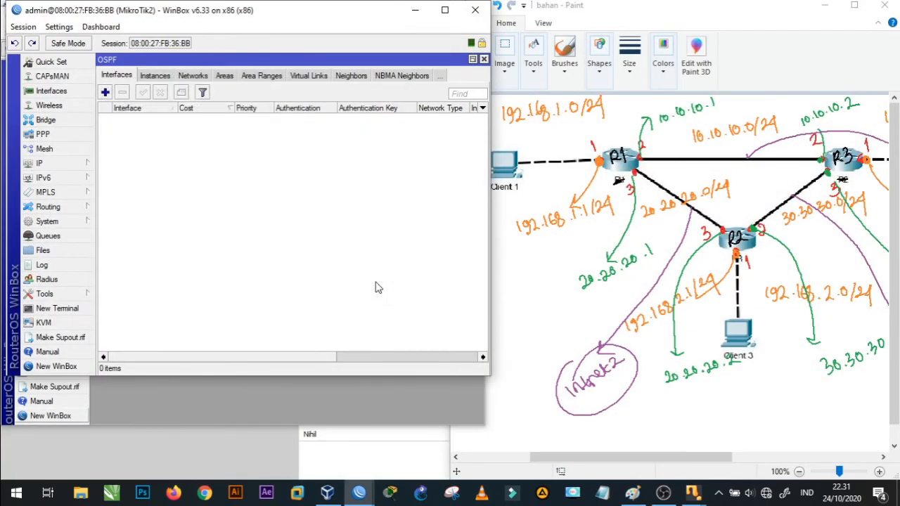
- Open MikroTik2's IP address list and reposition its window within the session
click(54, 163)
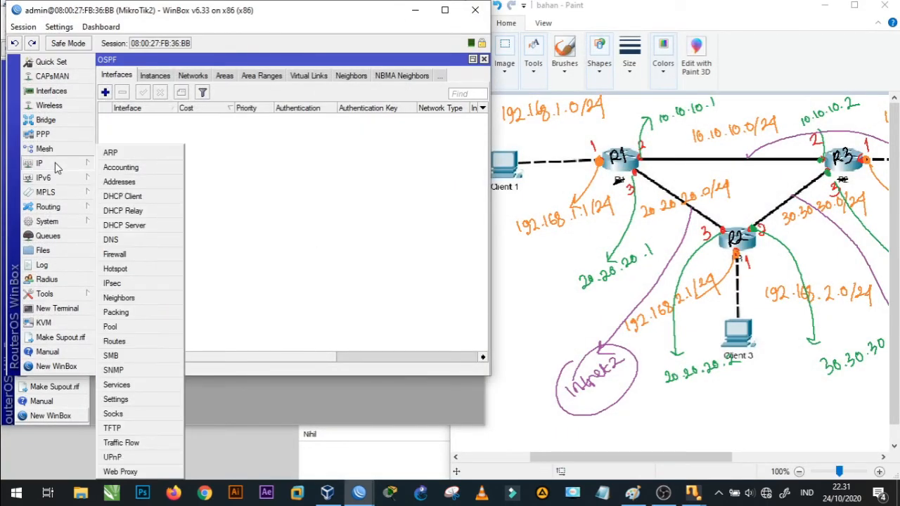
click(118, 186)
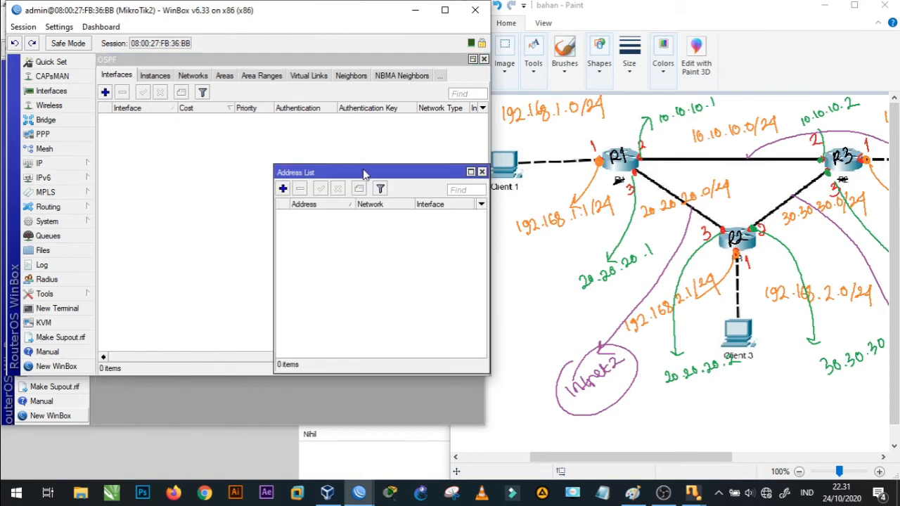
drag(364, 173, 232, 123)
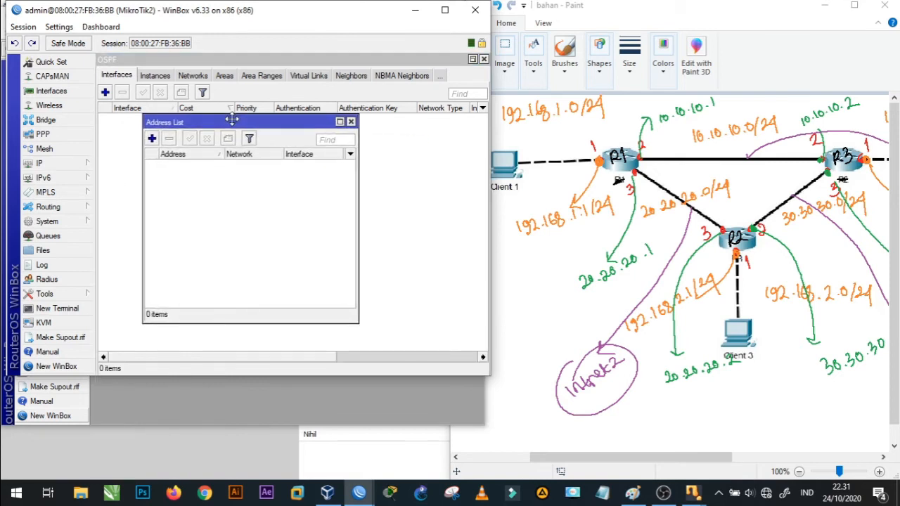
- Add the address 192.168.2.1/24 on interface ether1 of MikroTik2
click(152, 139)
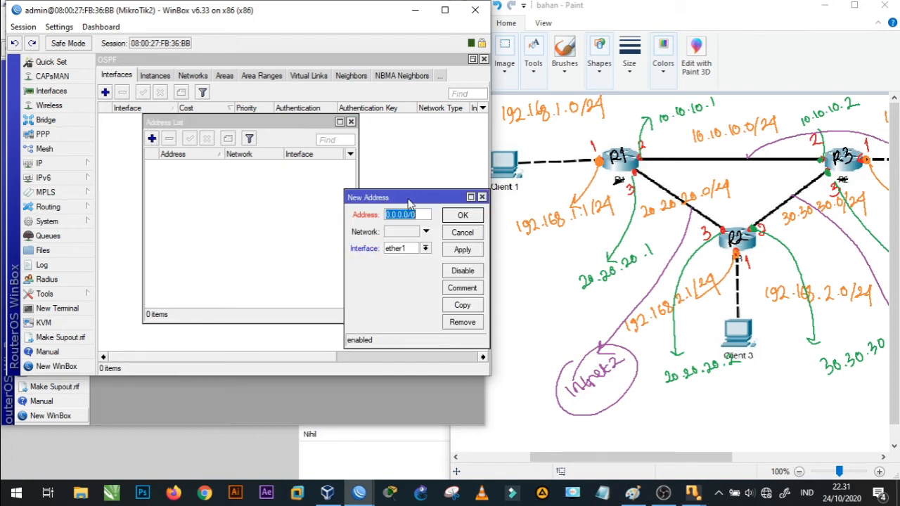
drag(410, 197, 310, 185)
text(192)
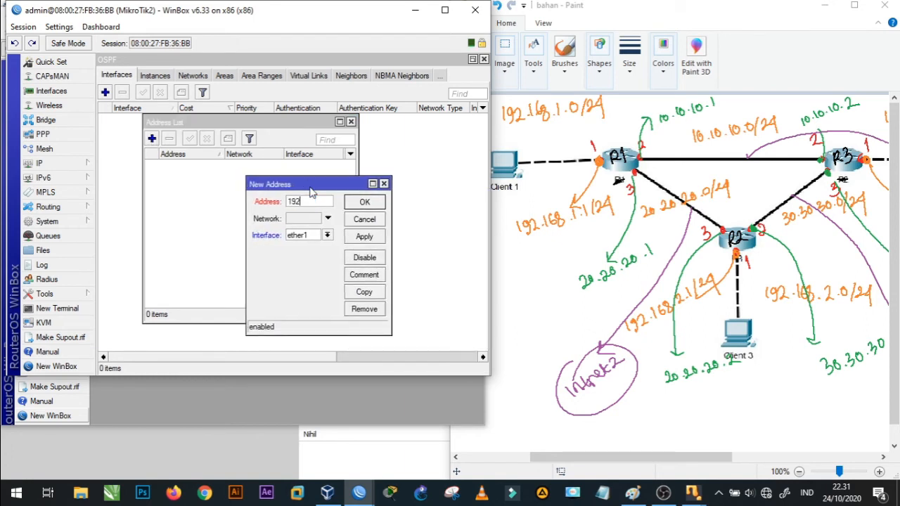
text(.168.2.1/24)
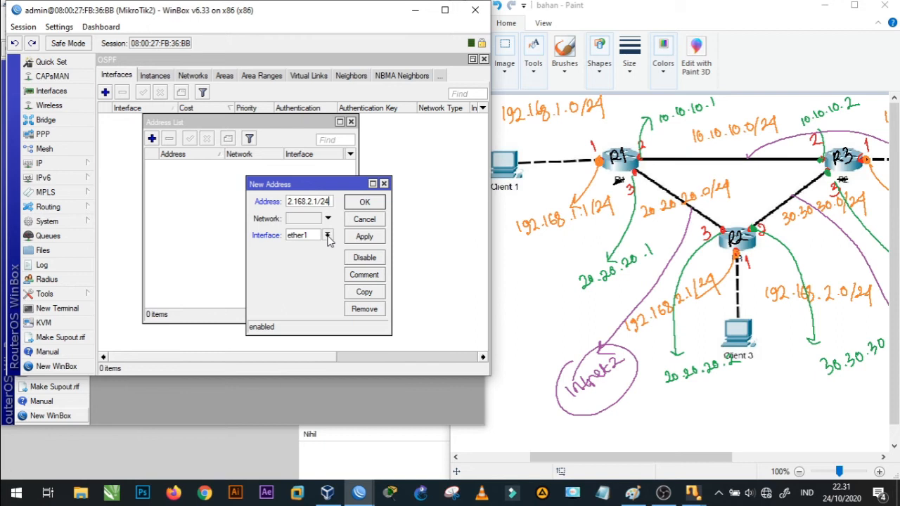
click(365, 236)
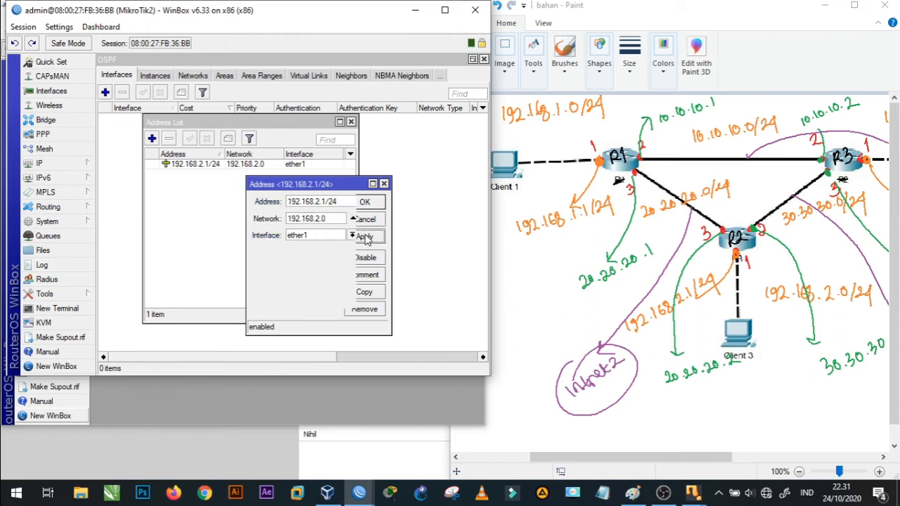
click(380, 205)
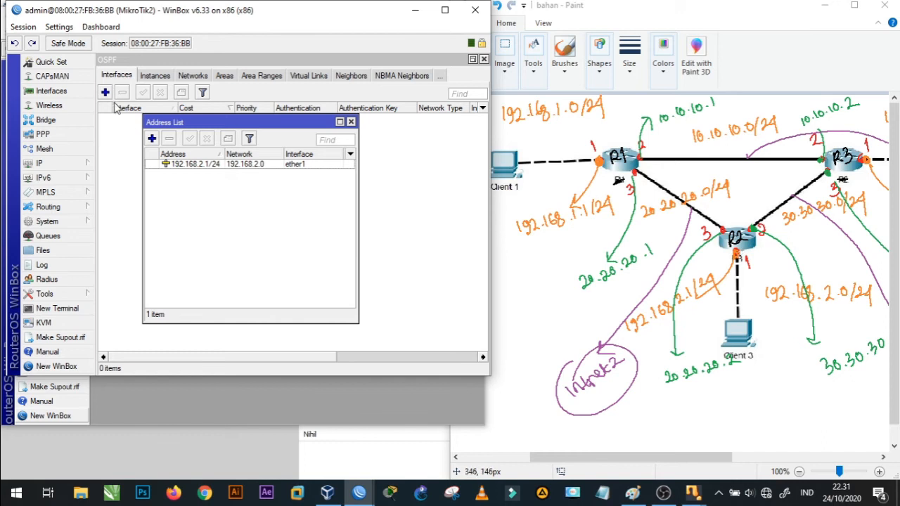
- Add the address 30.30.30.1/24 on interface ether2 of MikroTik2, following the R2 labels in the Paint diagram
click(152, 139)
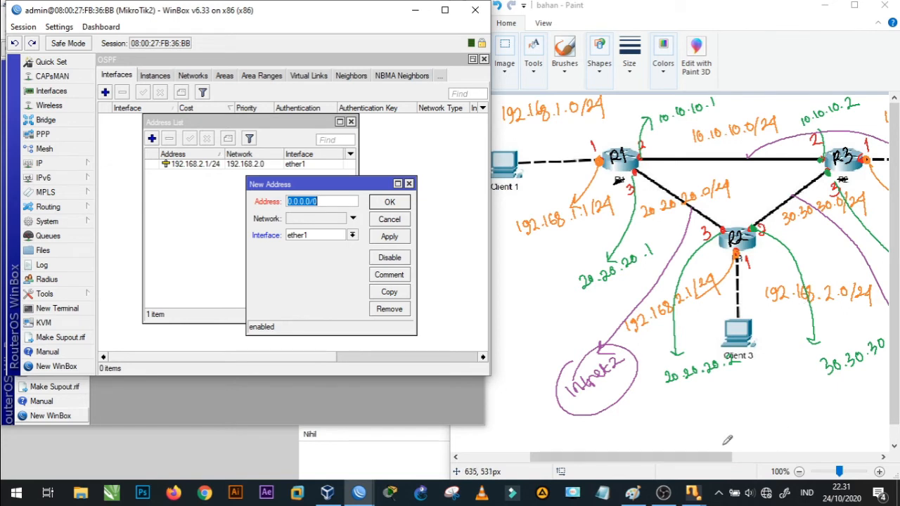
drag(671, 457, 744, 460)
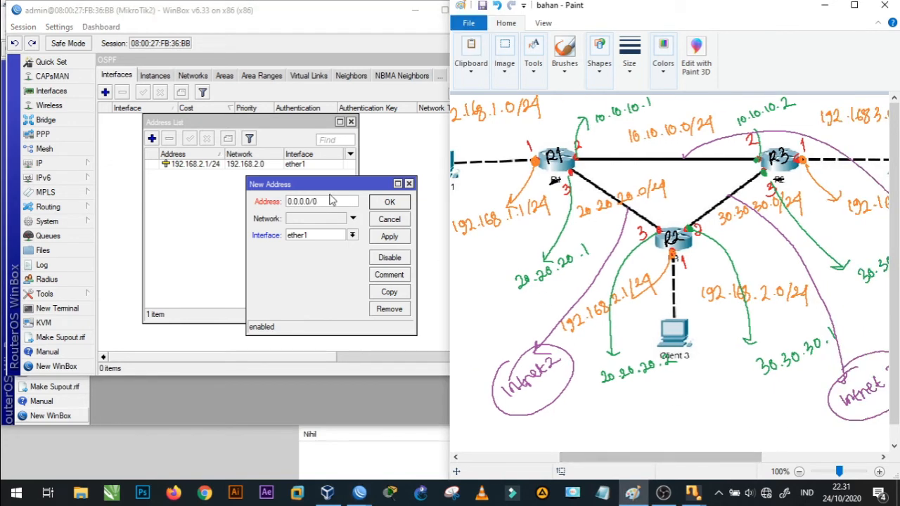
drag(326, 201, 248, 199)
text(30)
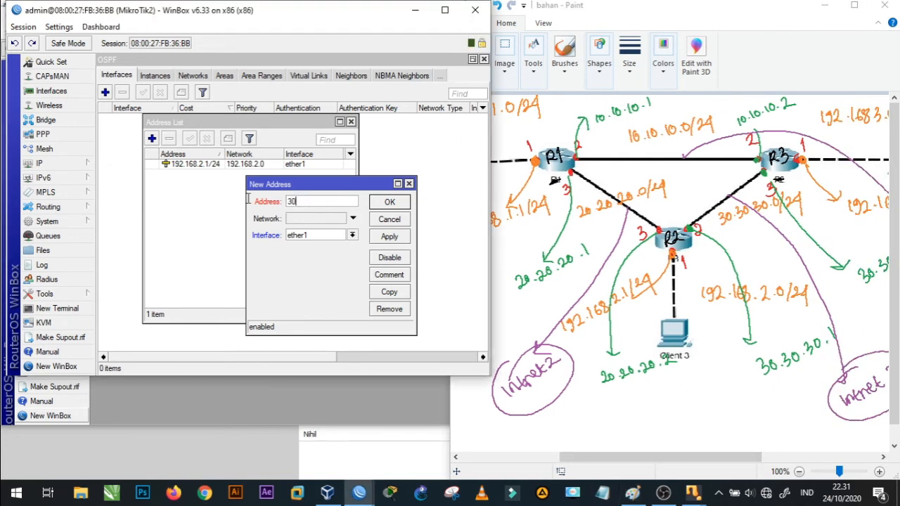
text(.30.30.1/24)
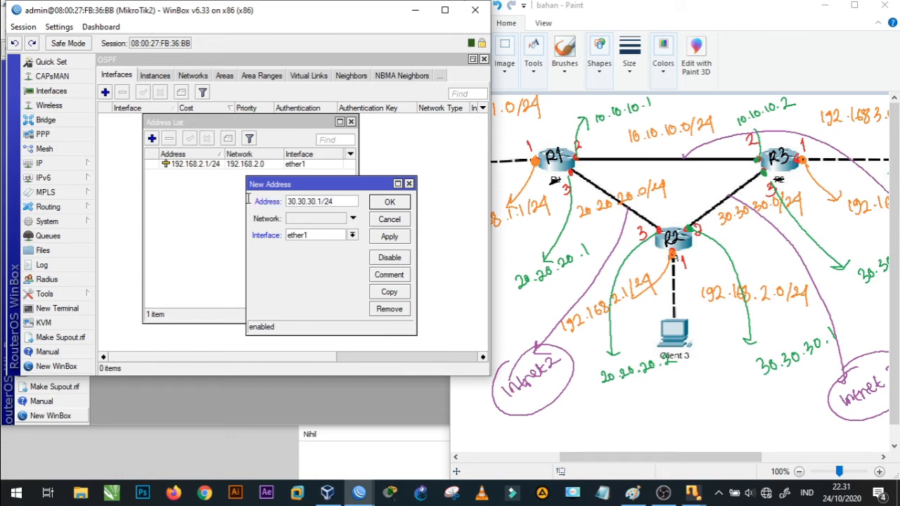
click(352, 236)
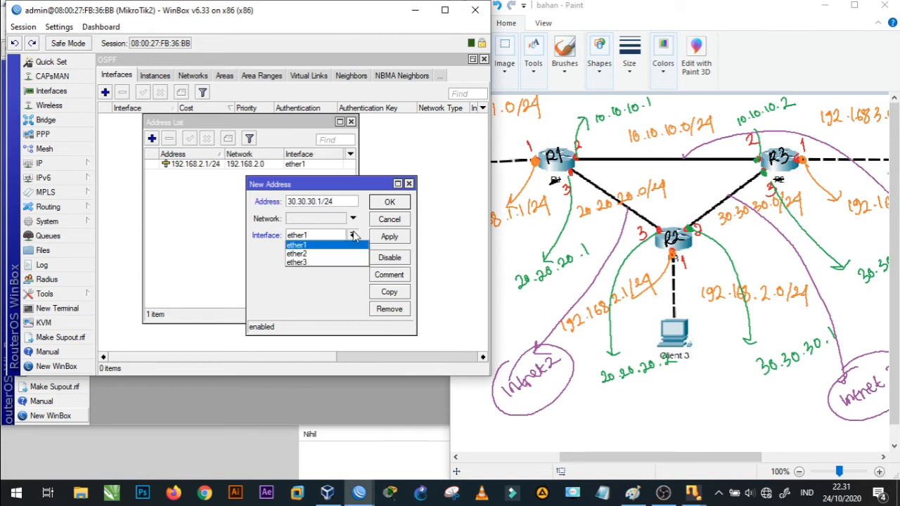
click(343, 254)
click(388, 236)
click(391, 203)
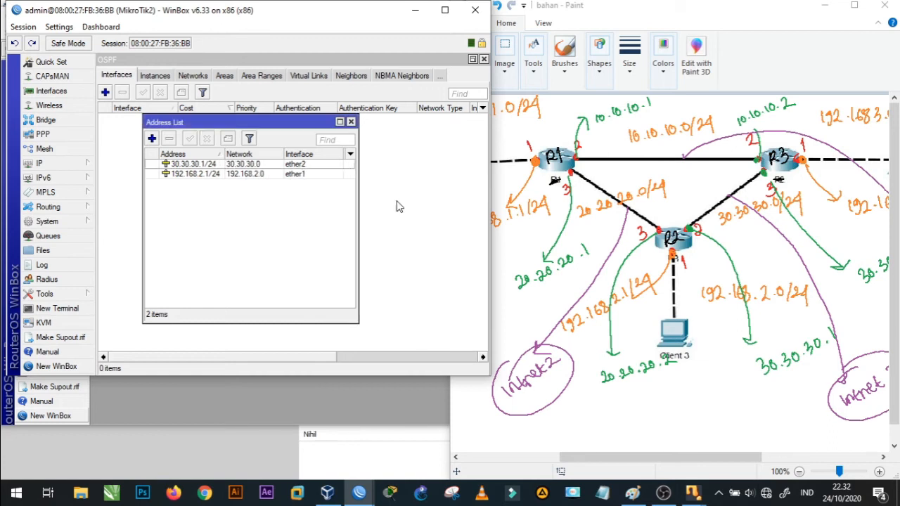
- Add the address 20.20.20.2/24 on interface ether3 of MikroTik2
click(152, 139)
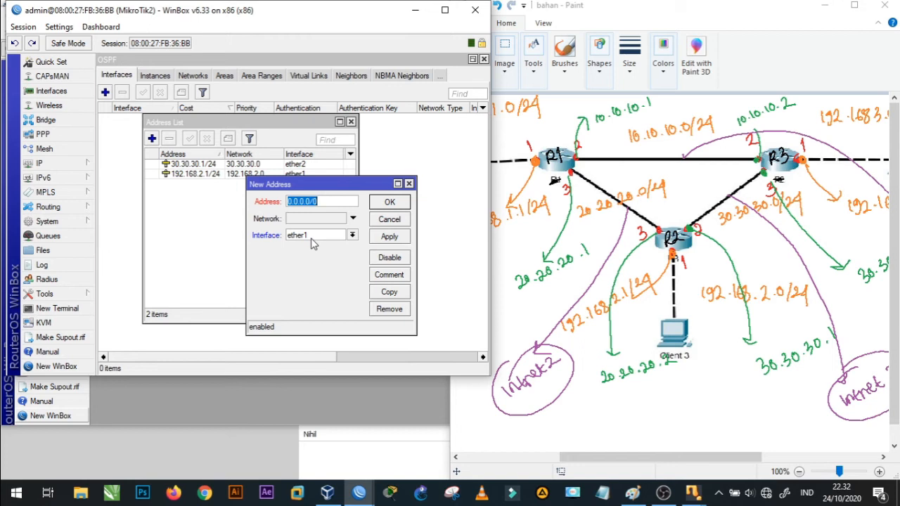
text(20.20.20.2)
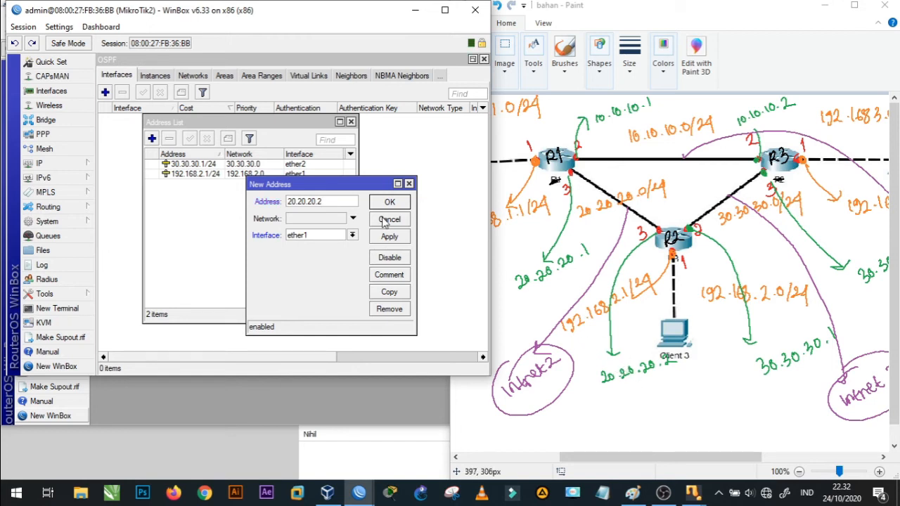
text(/24)
click(352, 236)
click(343, 262)
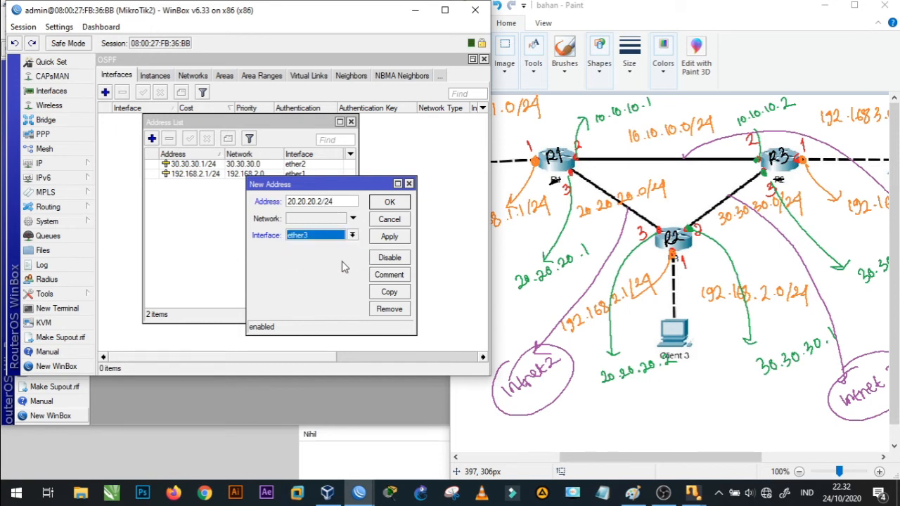
click(389, 237)
click(391, 203)
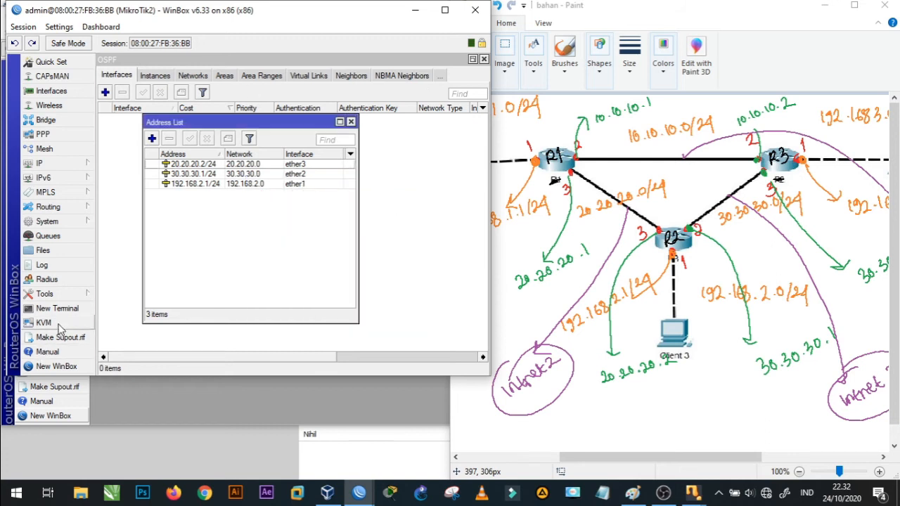
- Start another WinBox connection, log in to the MikroTik3 router as admin and dismiss the licence notice
click(52, 366)
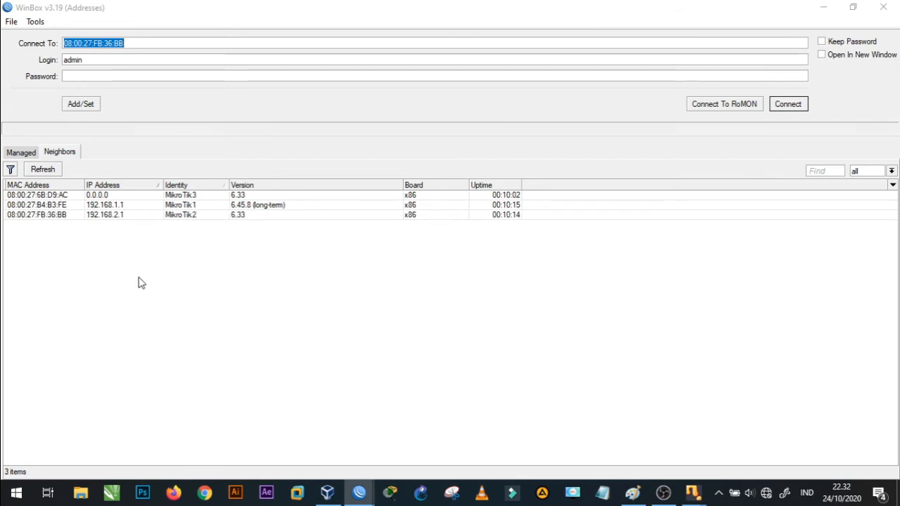
click(36, 195)
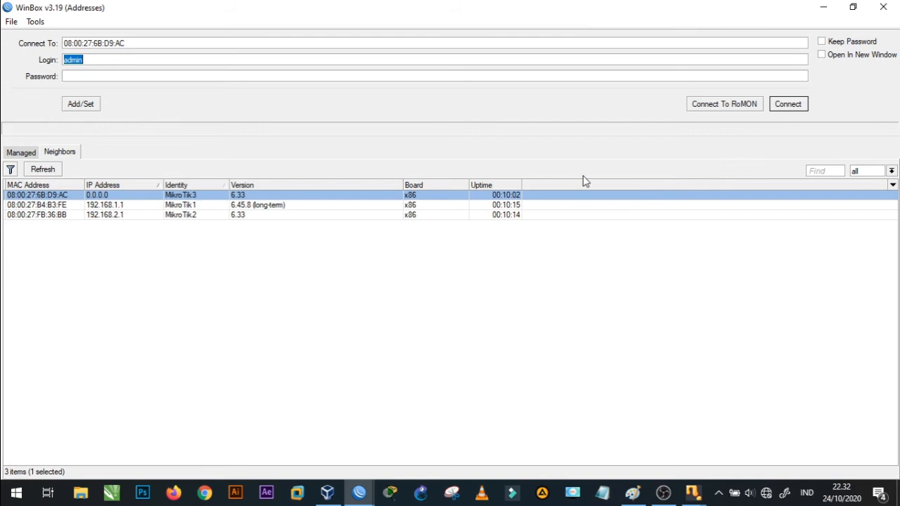
click(788, 106)
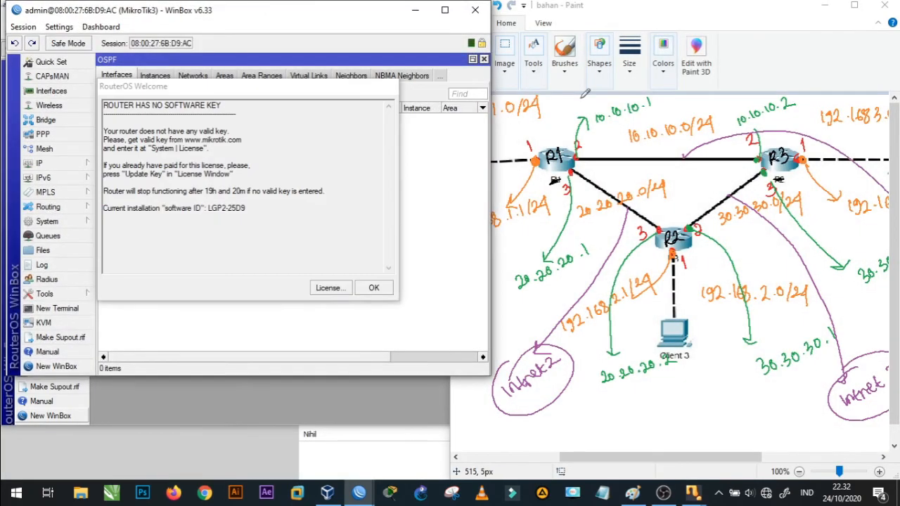
click(390, 289)
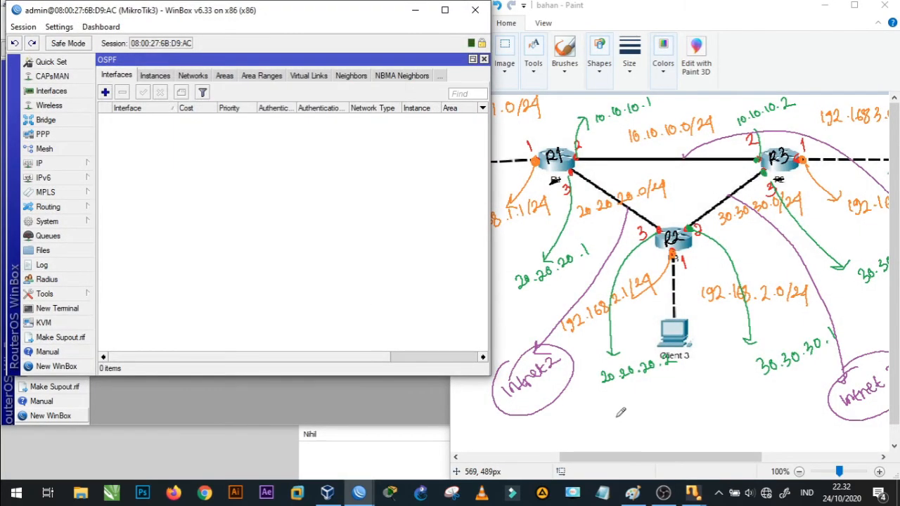
- Bring R3's address labels into view in the Paint diagram and open MikroTik3's IP address list in WinBox
drag(618, 457, 677, 466)
click(55, 163)
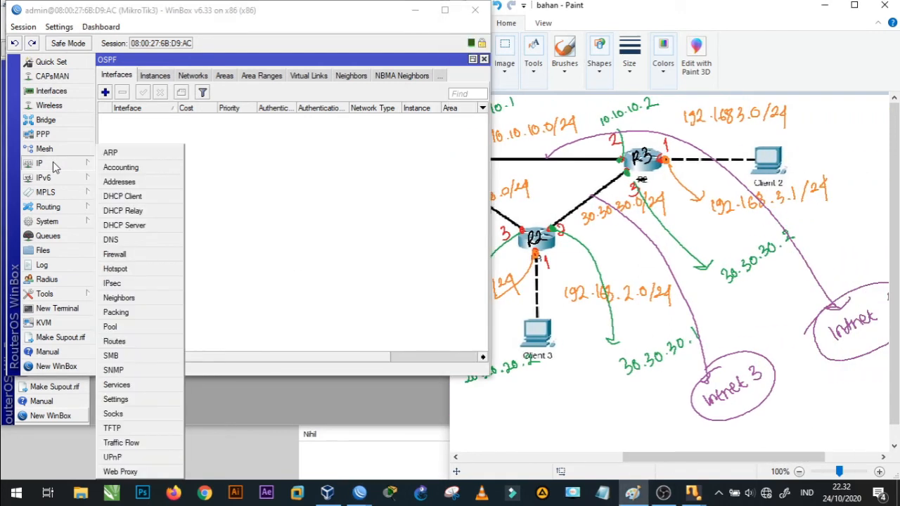
click(123, 184)
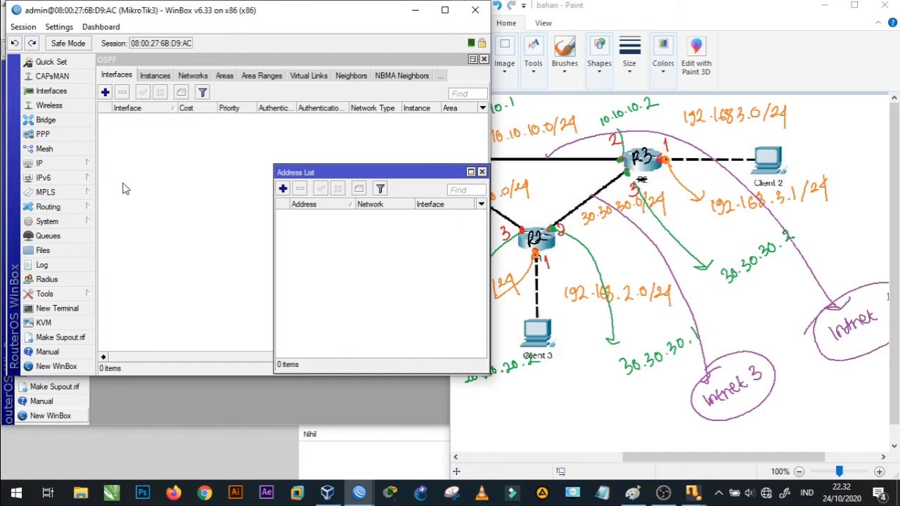
drag(357, 174, 256, 134)
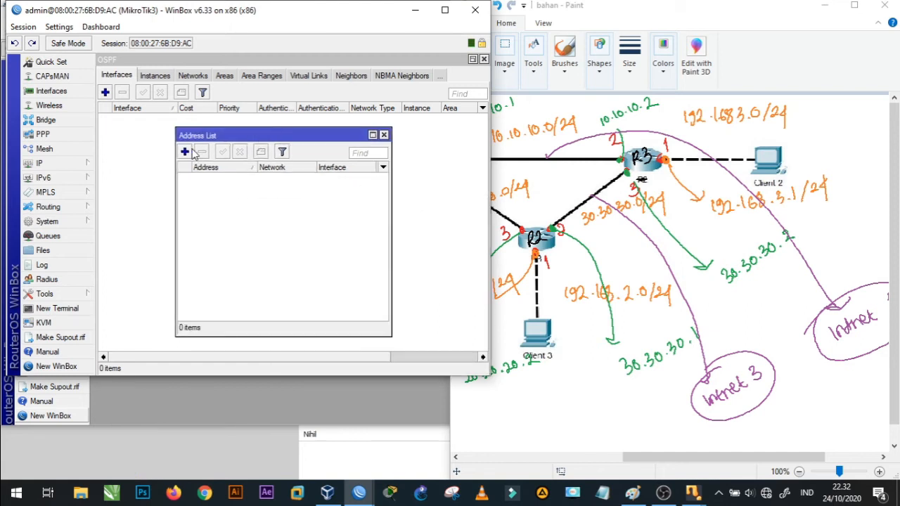
- Add the address 192.168.3.1/24 on interface ether1 of MikroTik3
click(184, 152)
text(192.168.)
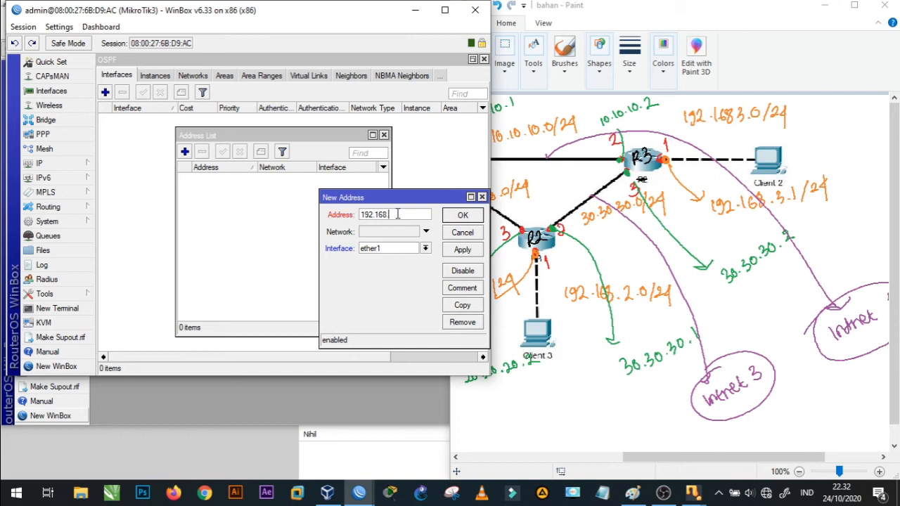
text(3.1/24)
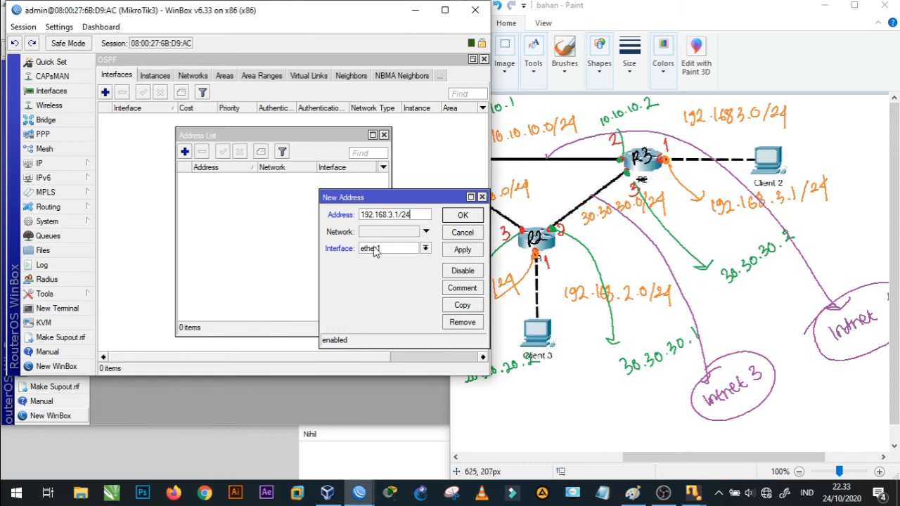
click(457, 253)
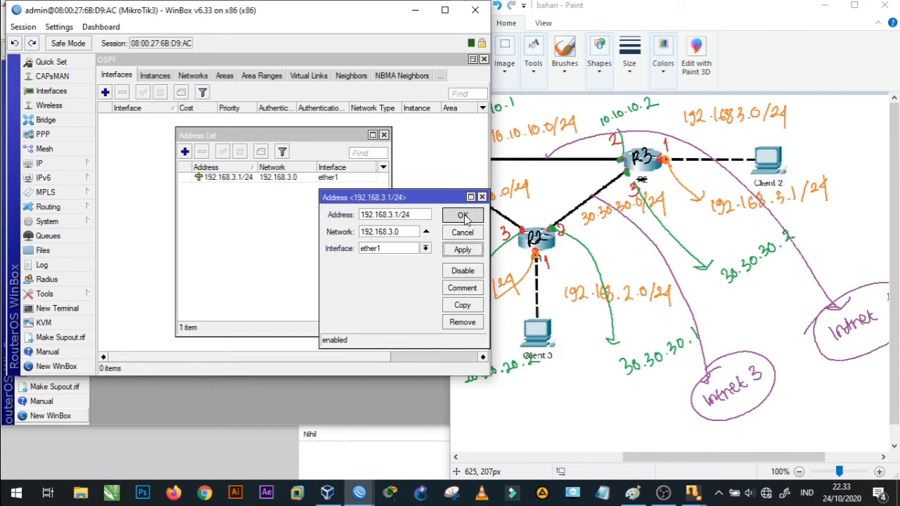
click(463, 216)
- Add the address 10.10.10.2/24 on interface ether2 of MikroTik3
click(184, 151)
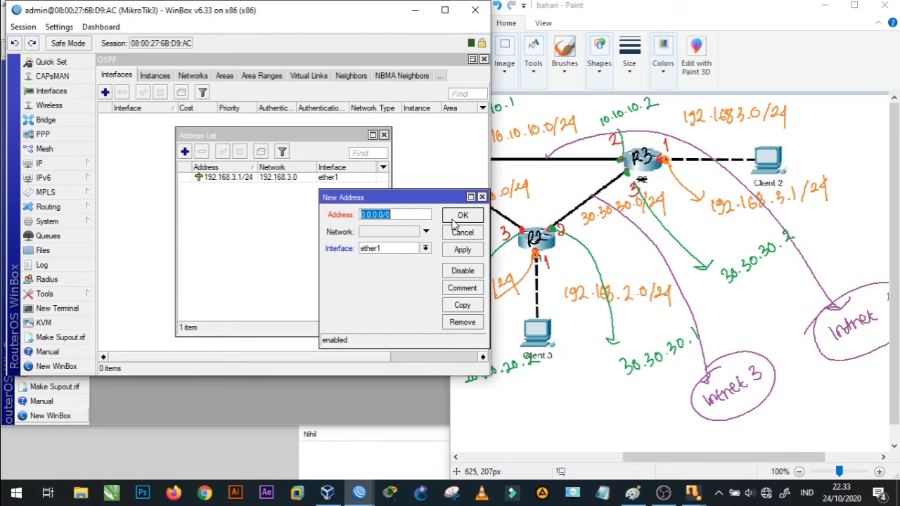
text(10.10.10.2/24)
click(425, 248)
click(415, 267)
click(462, 250)
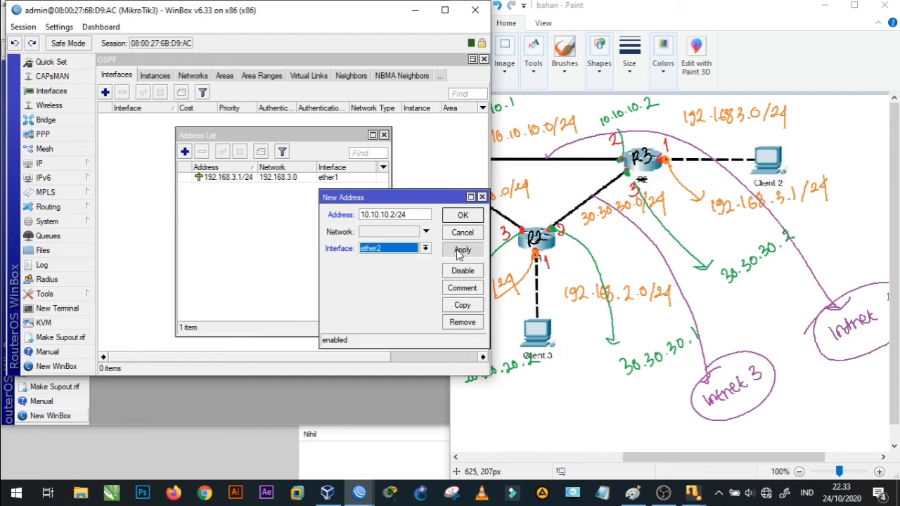
click(466, 216)
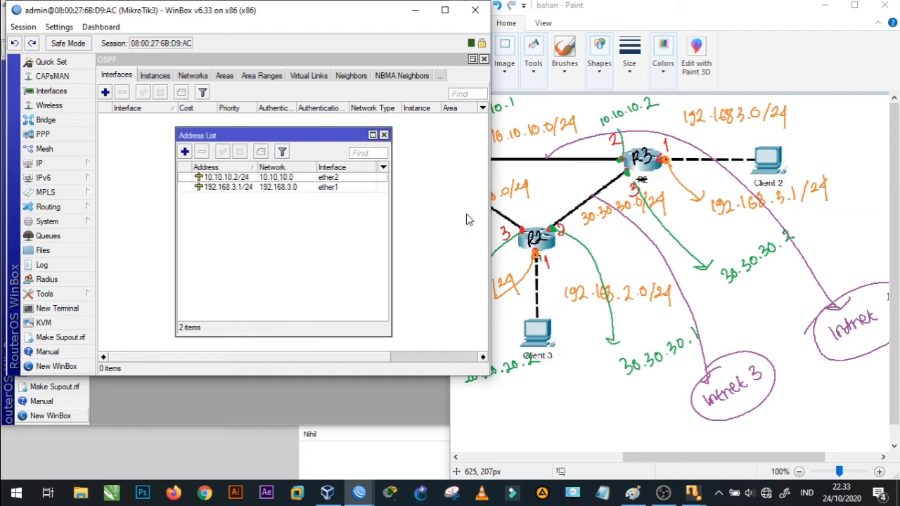
- Add the address 30.30.30.2/24 on interface ether3 of MikroTik3
click(184, 152)
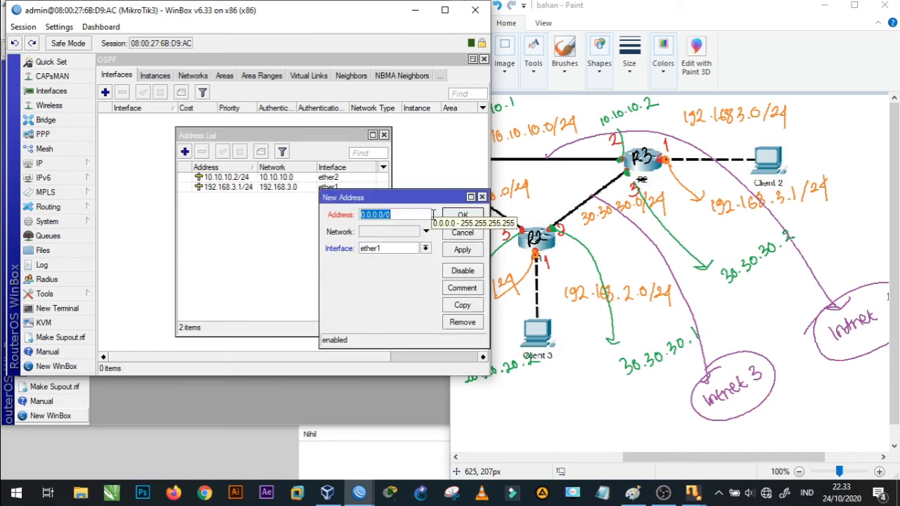
text(30.30.3)
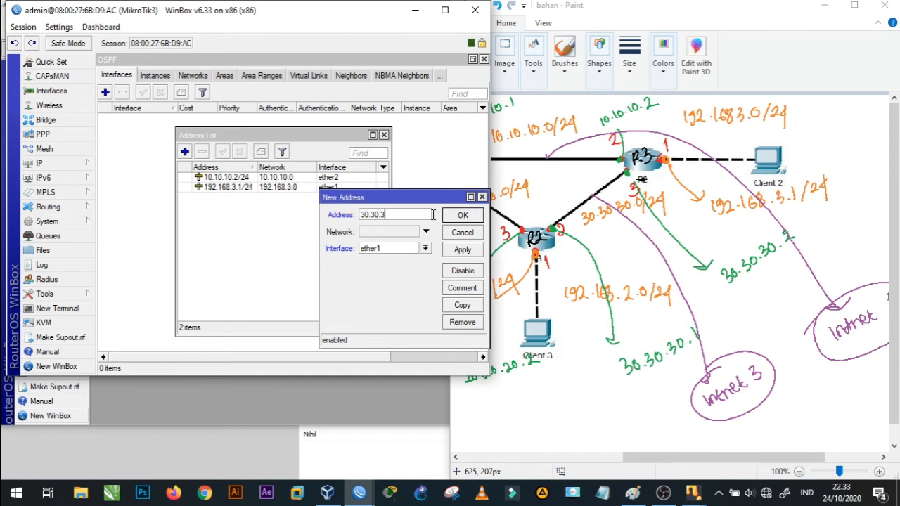
text(0.2/24)
click(425, 248)
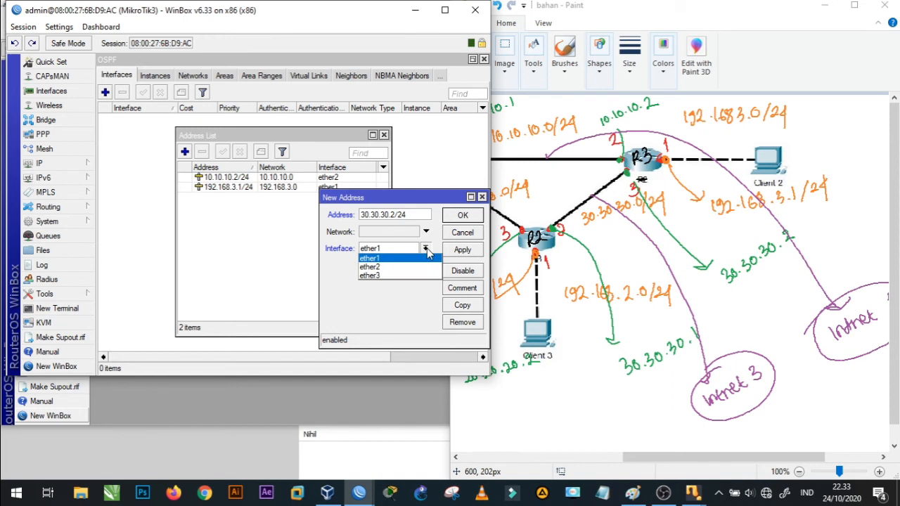
click(413, 275)
click(461, 251)
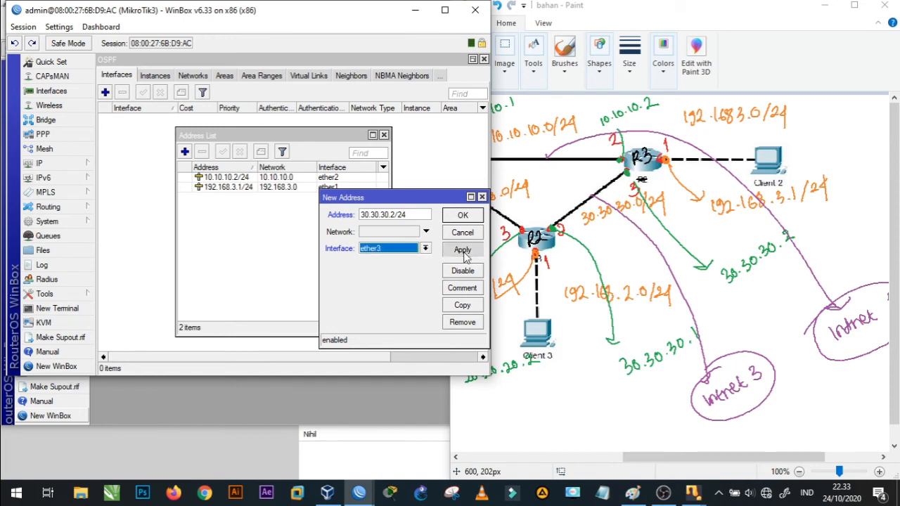
click(472, 218)
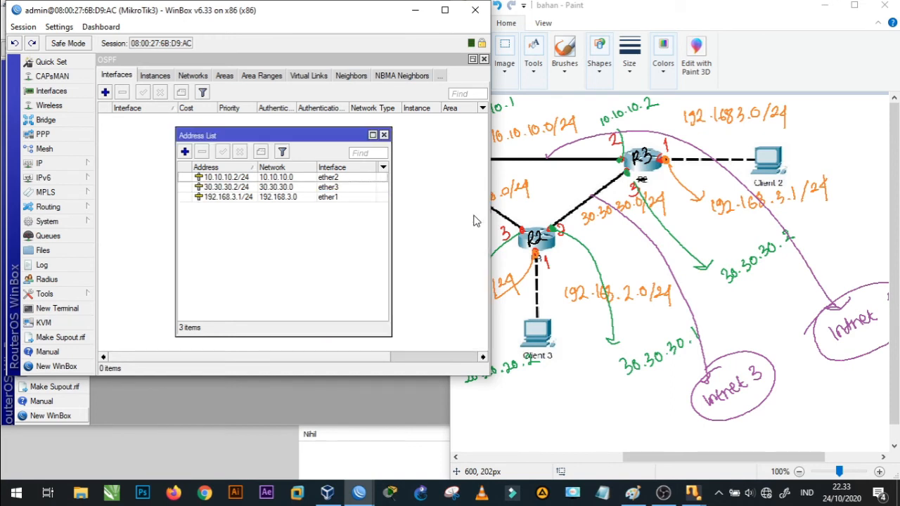
- Close MikroTik3's address list and OSPF window, and move the router windows aside to bring the MikroTik1 session forward
click(384, 135)
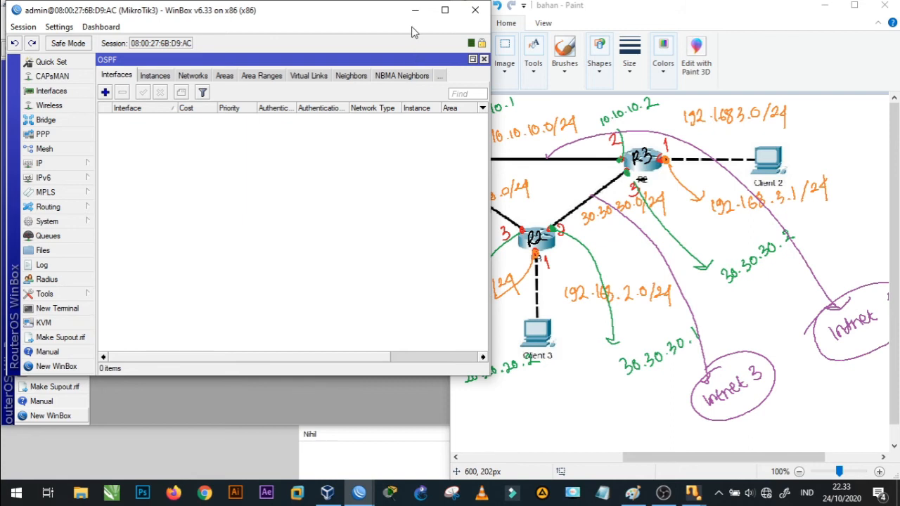
click(484, 59)
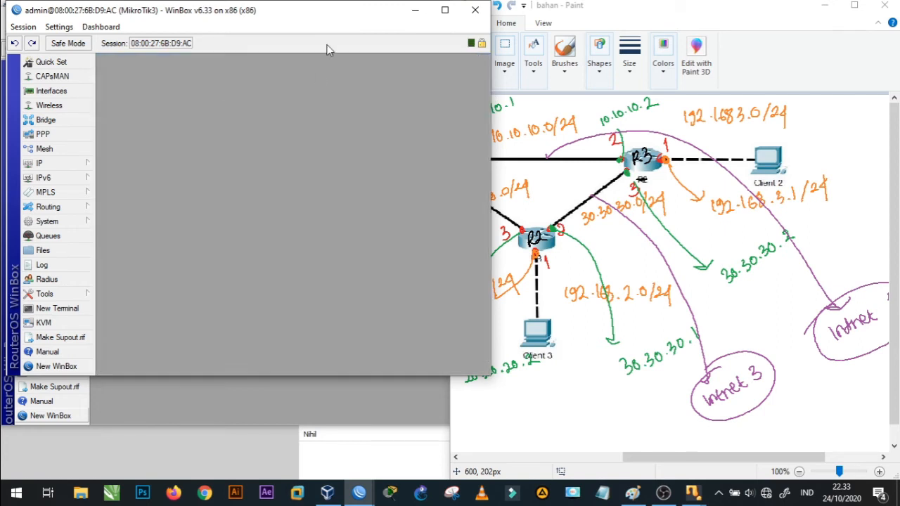
drag(204, 18, 218, 189)
click(201, 20)
drag(201, 19, 210, 196)
click(211, 26)
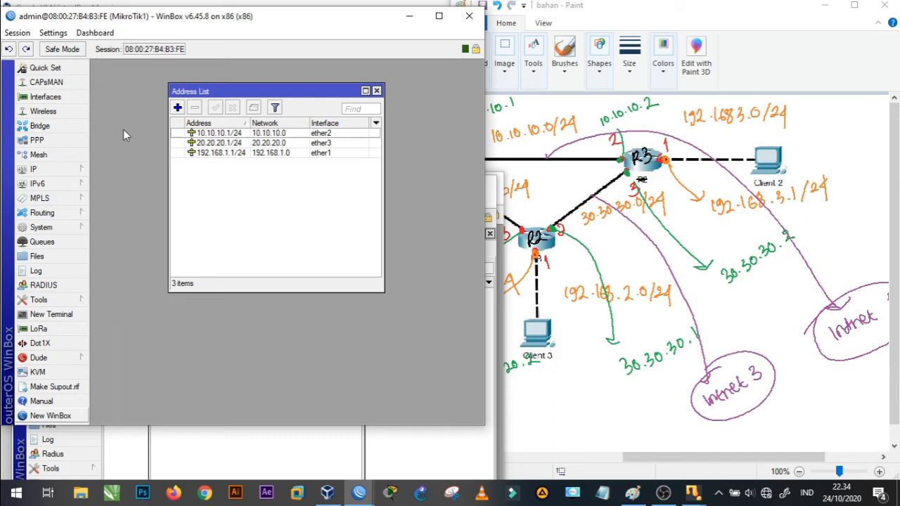
- Open the list of OSPF networks on MikroTik1
click(50, 213)
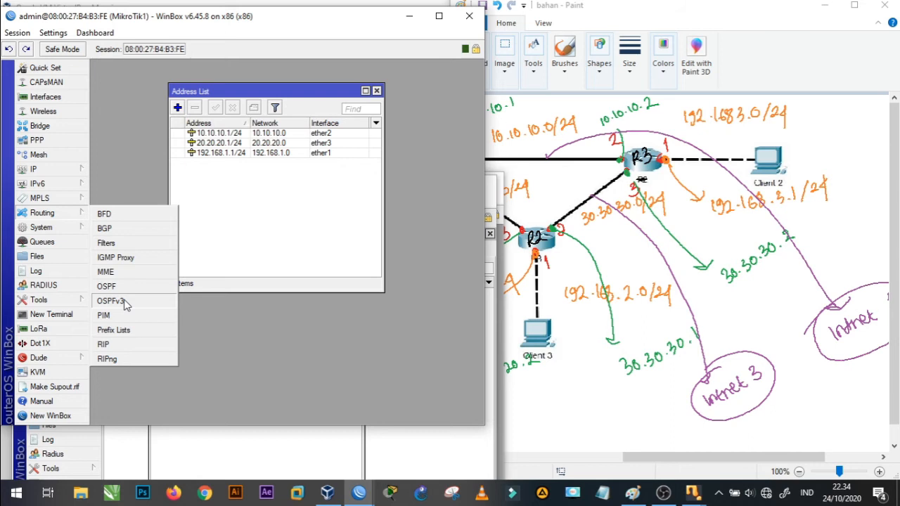
click(106, 286)
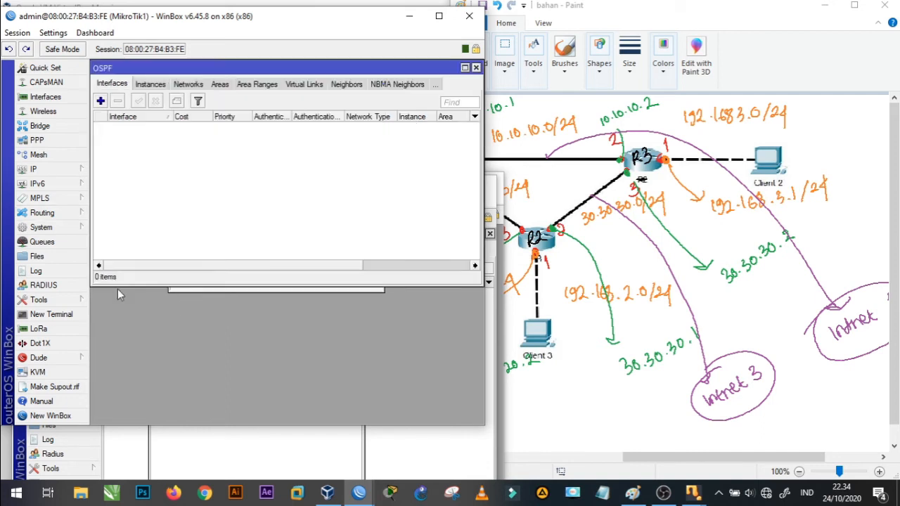
click(189, 84)
- Add the OSPF network 192.168.1.0/24 in the backbone area on MikroTik1, consulting R1's part of the Paint diagram
click(101, 101)
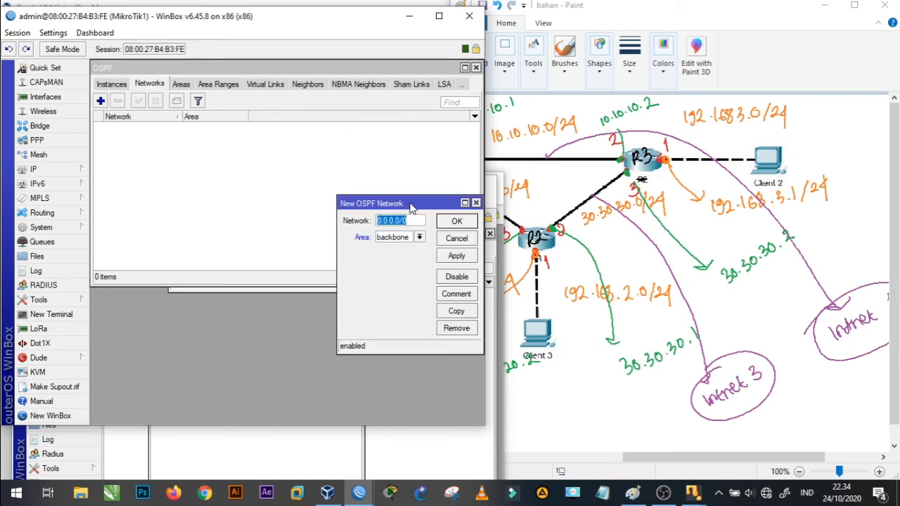
drag(412, 206, 296, 179)
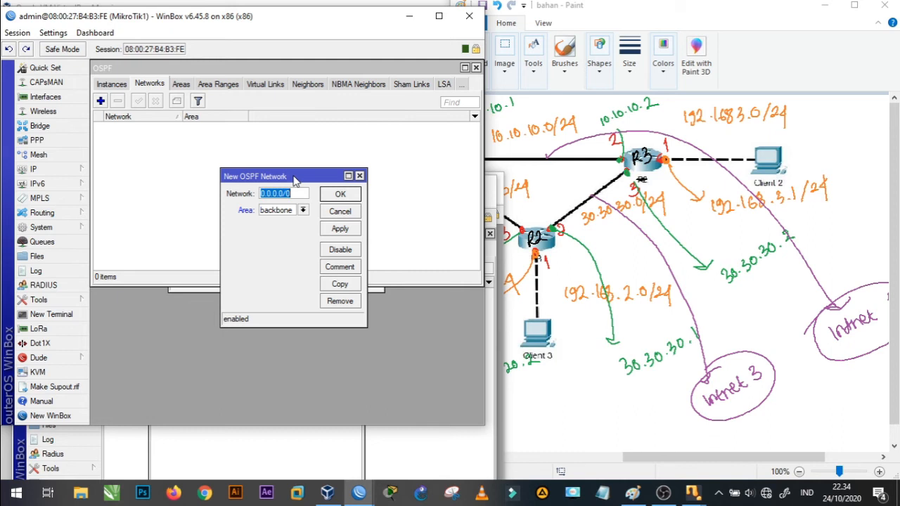
drag(650, 466, 561, 465)
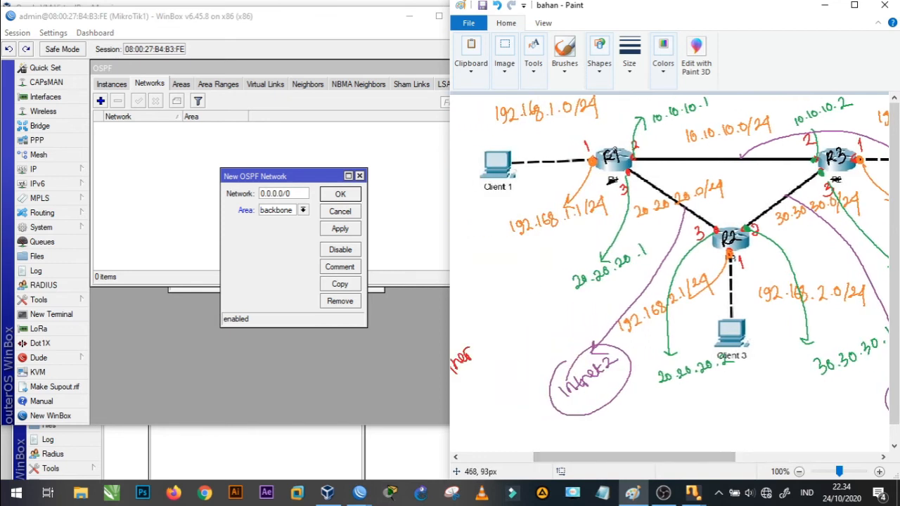
click(297, 192)
key(BackSpace)
key(BackSpace)
key(BackSpace)
key(BackSpace)
key(BackSpace)
key(BackSpace)
key(BackSpace)
key(BackSpace)
key(BackSpace)
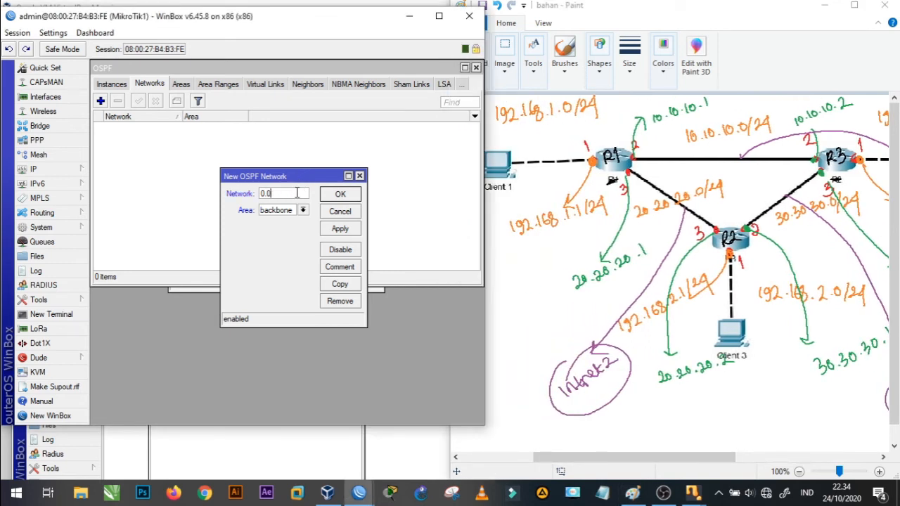
text(192.168.1.0/24)
click(340, 229)
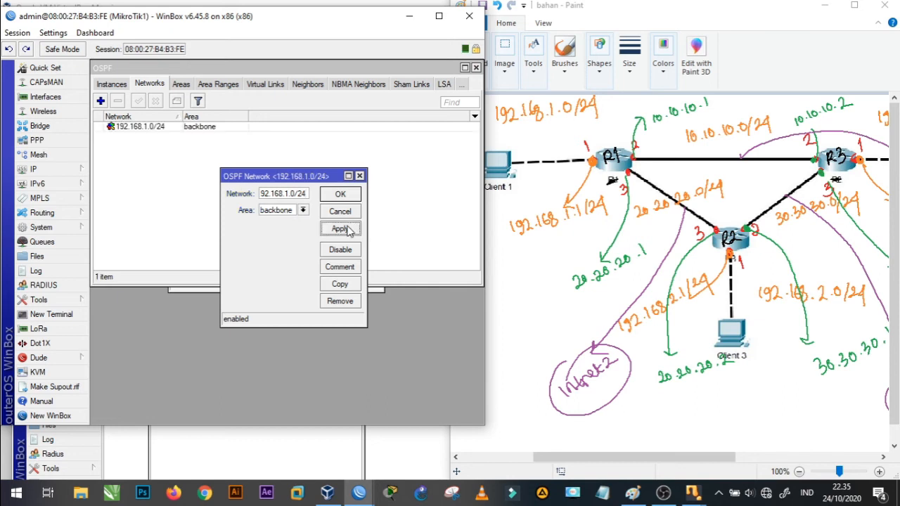
click(348, 197)
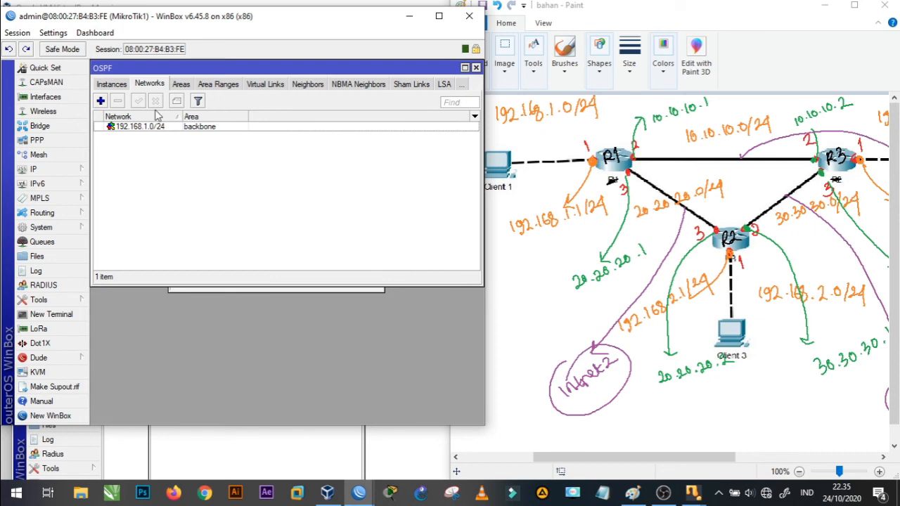
- Add the OSPF network 10.10.10.0/24 in the backbone area on MikroTik1
click(101, 101)
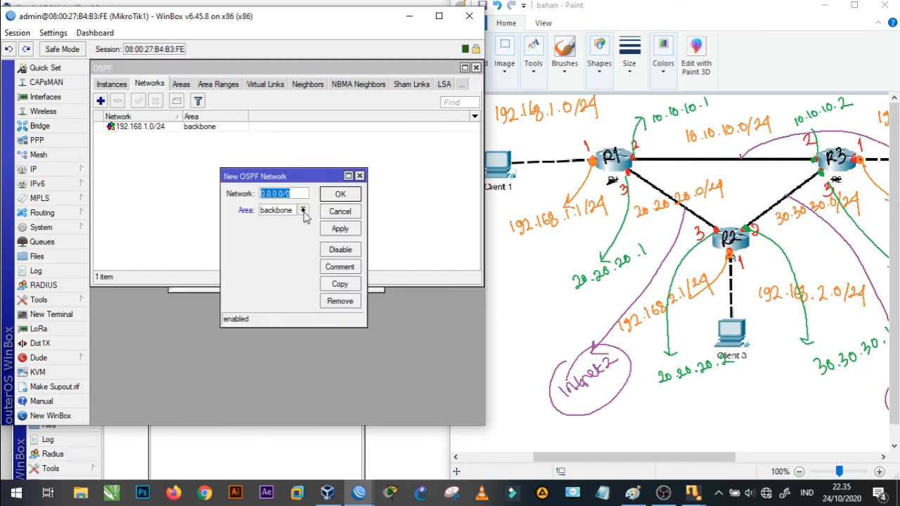
text(10.1)
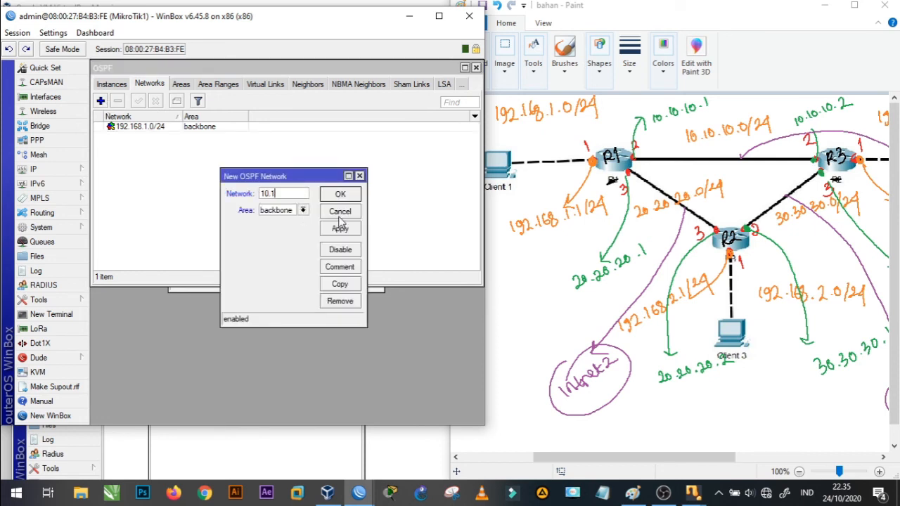
text(0.10.0/24)
click(340, 229)
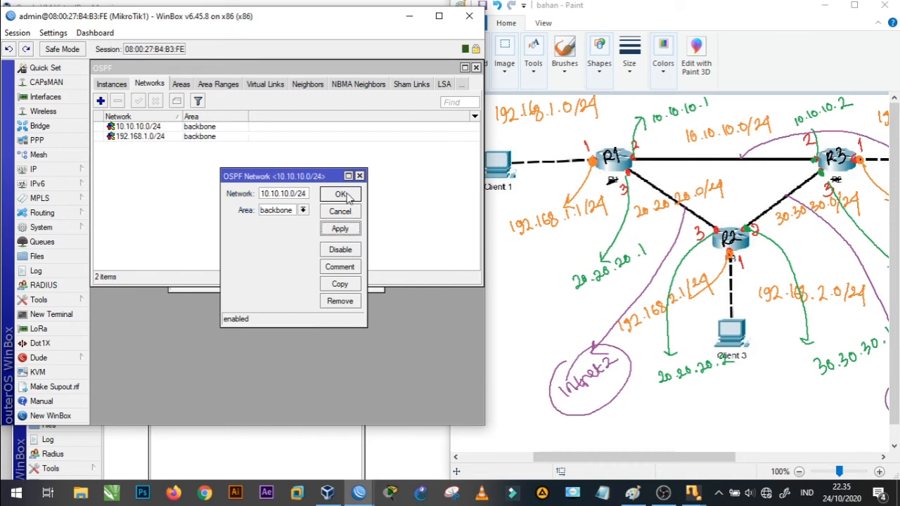
click(341, 195)
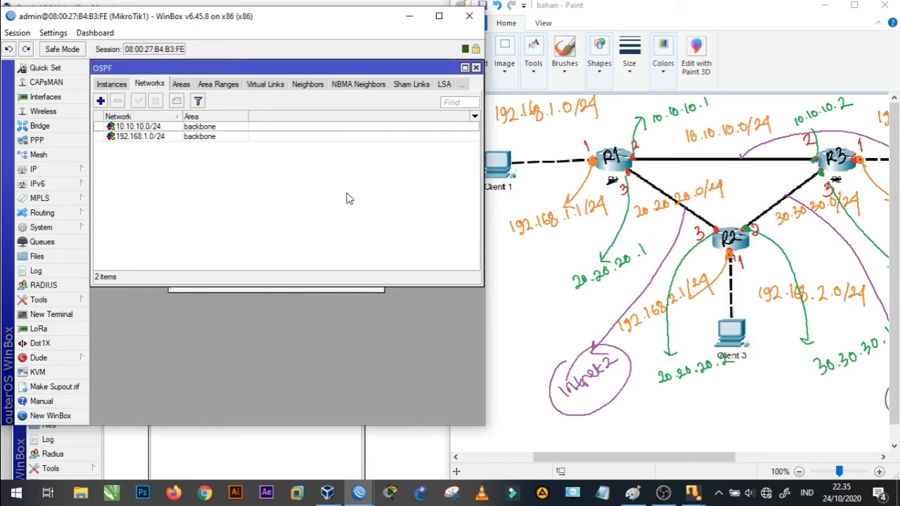
- Add the OSPF network 20.20.20.0/24 in the backbone area on MikroTik1
click(100, 102)
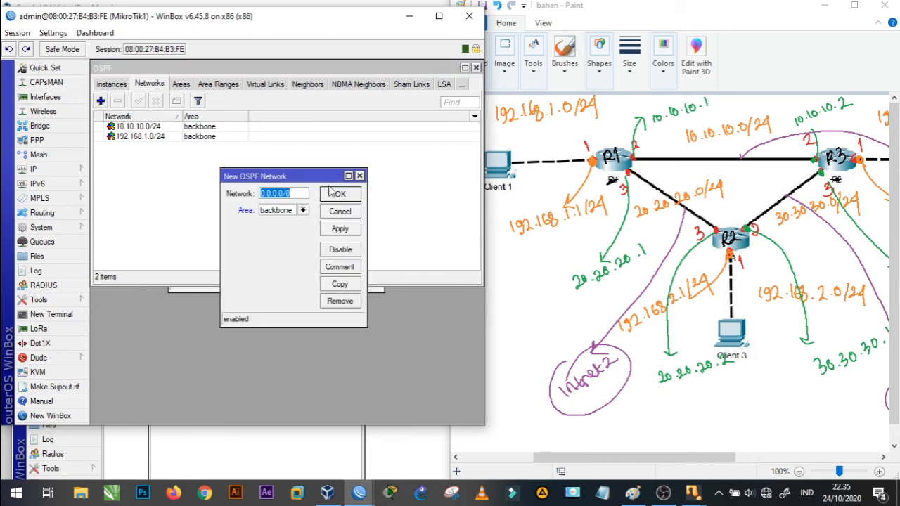
text(20)
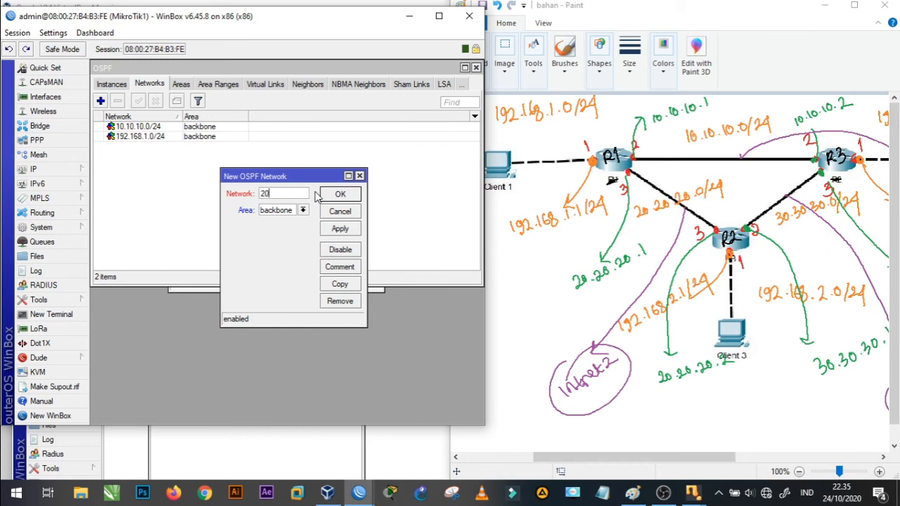
text(.20.20.0/24)
click(351, 233)
click(340, 194)
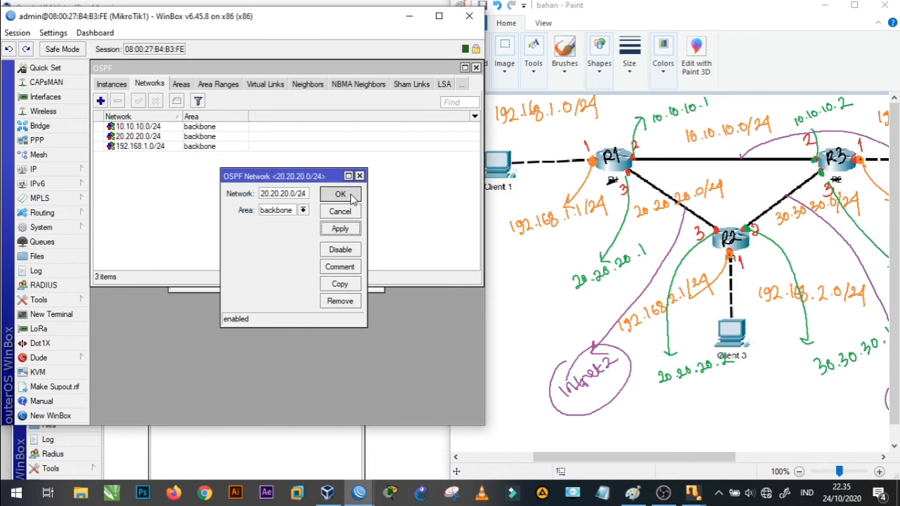
- Close MikroTik1's OSPF window and minimize its session, then bring MikroTik2's session into full view and close its address list
click(476, 68)
click(411, 16)
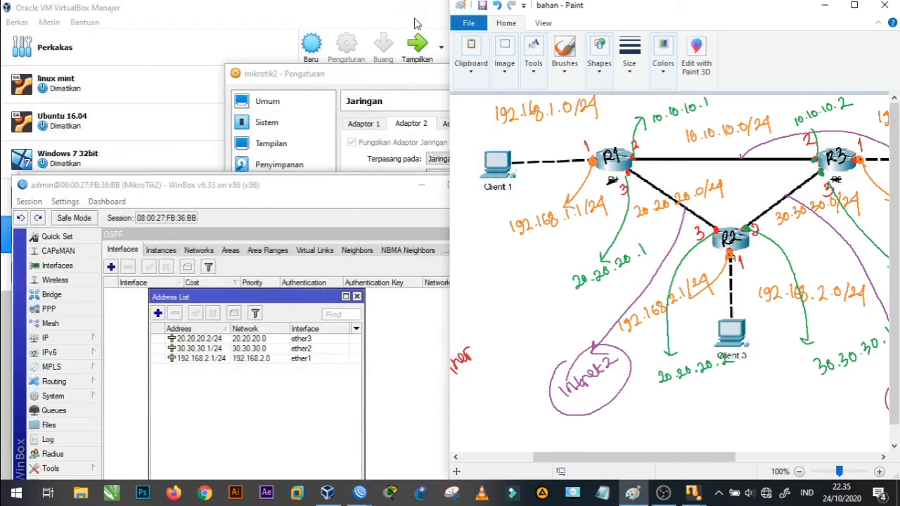
click(296, 191)
drag(296, 191, 285, 35)
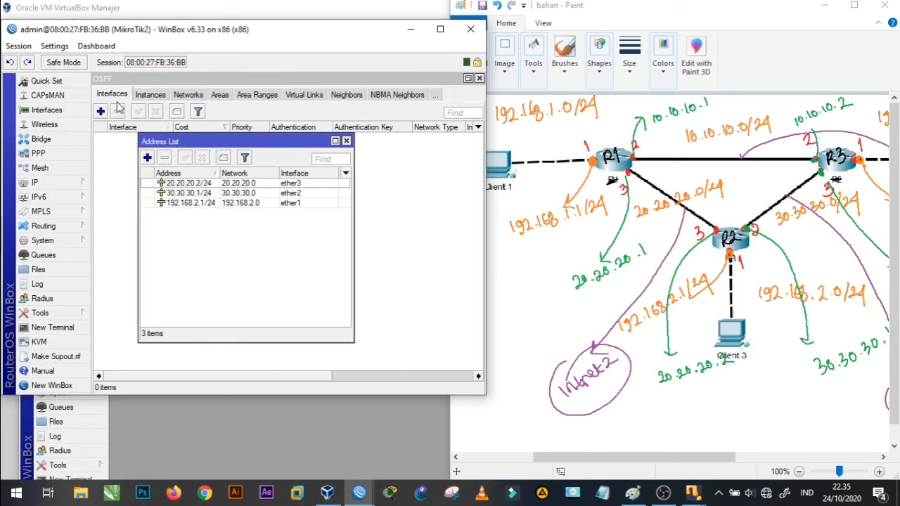
click(346, 141)
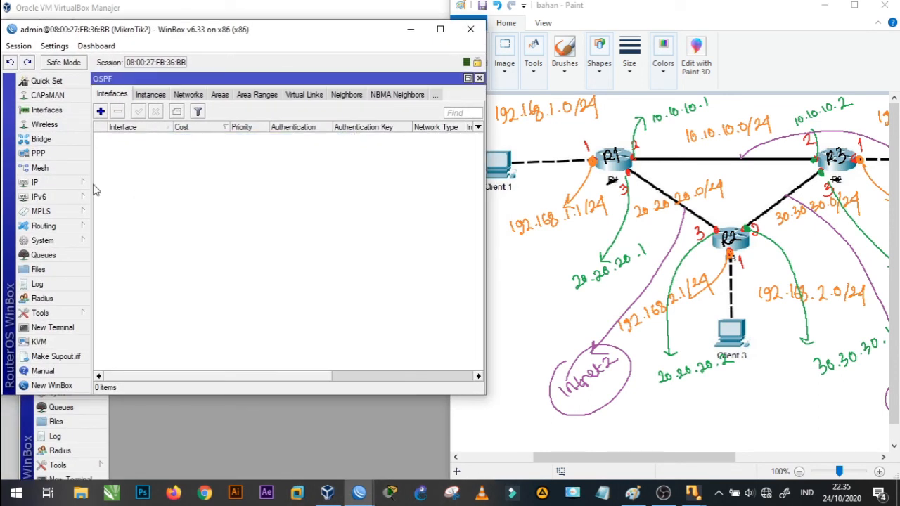
- Open the list of OSPF networks on MikroTik2
click(57, 227)
click(113, 301)
click(197, 97)
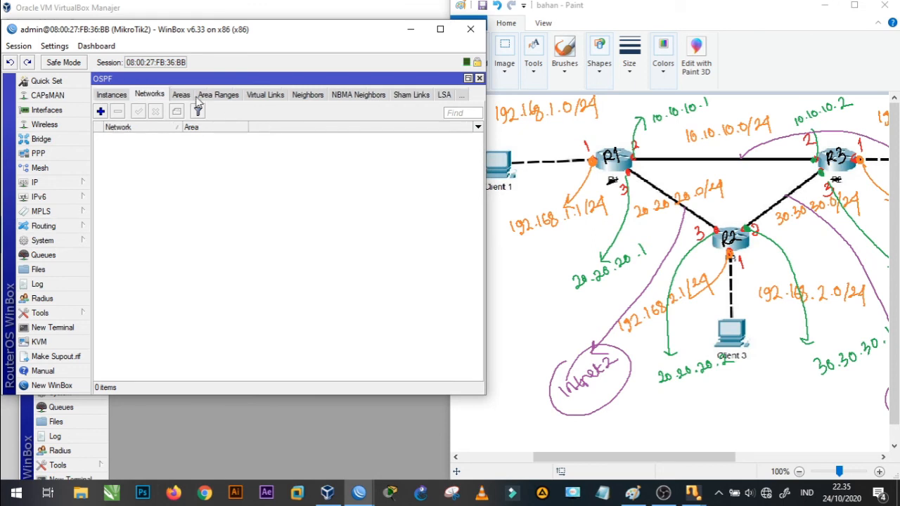
- Add the OSPF network 192.168.2.0/24 in the backbone area on MikroTik2
click(101, 112)
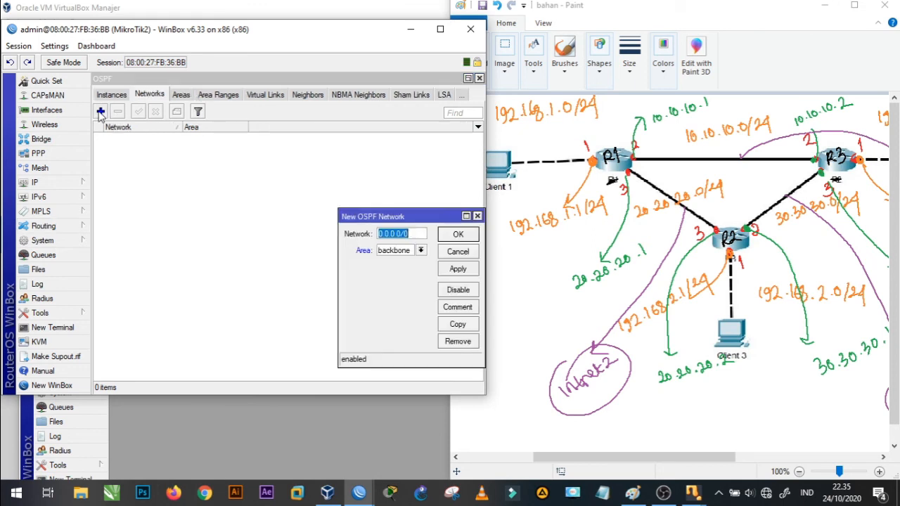
text(192.)
text(168.2.)
text(0/24)
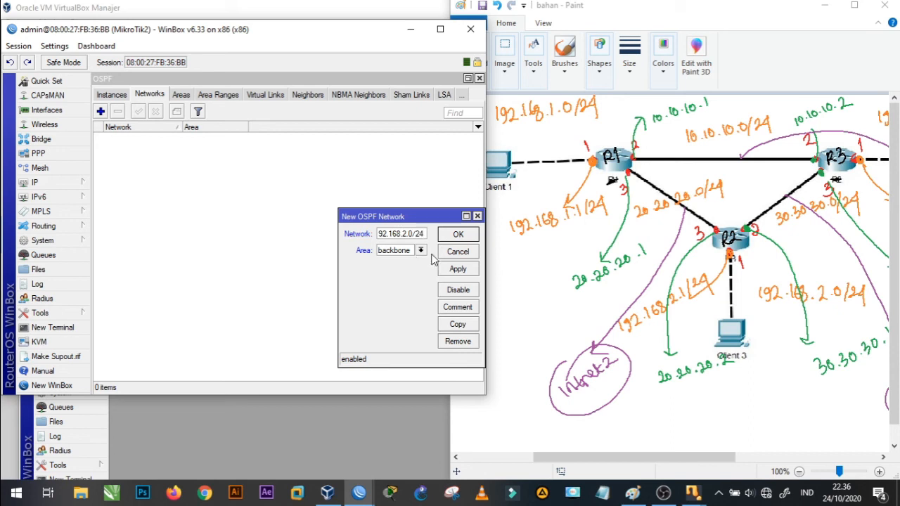
click(456, 269)
click(458, 235)
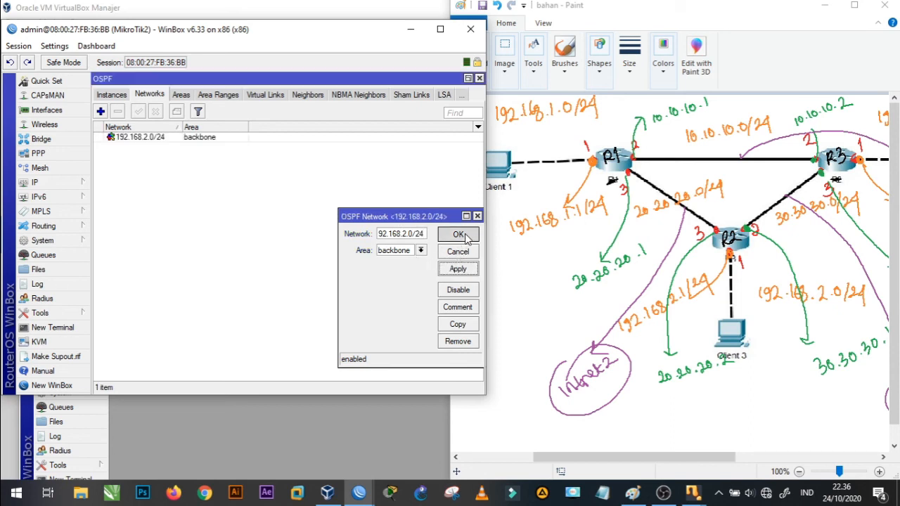
- Add the OSPF network 20.20.20.0/24 in the backbone area on MikroTik2
click(101, 112)
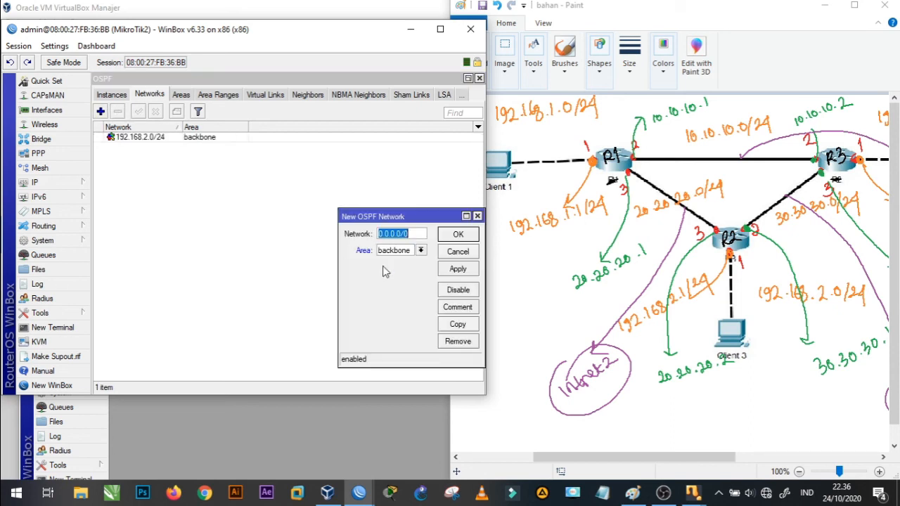
text(2)
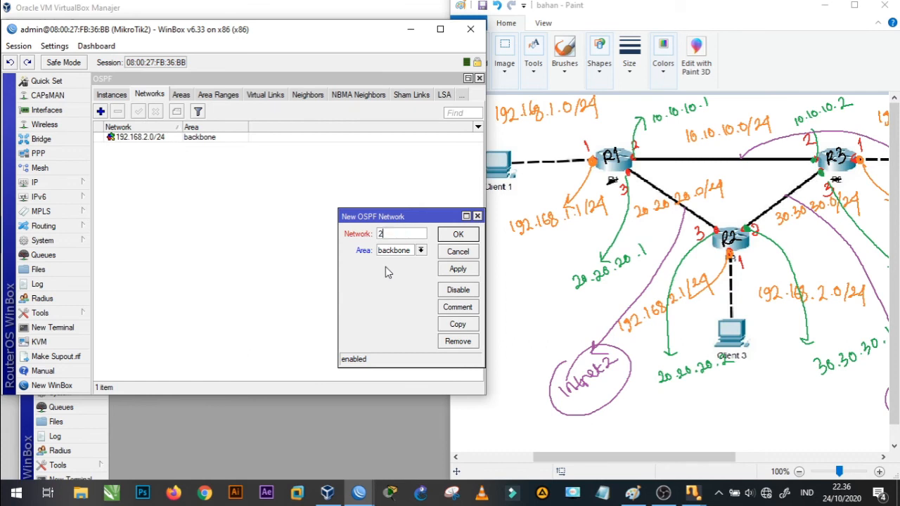
text(0.20.20.0/24)
click(453, 270)
click(458, 234)
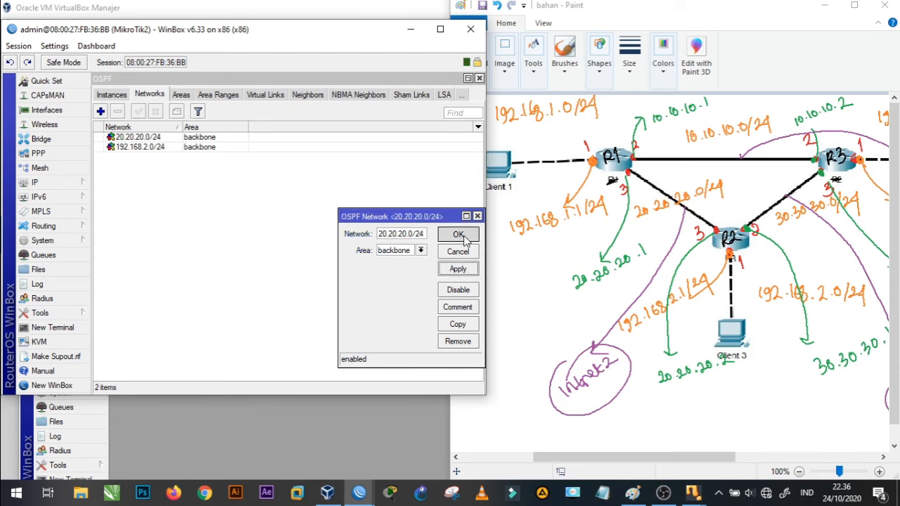
- Add the OSPF network 30.30.30.0/24 in the backbone area on MikroTik2
click(100, 112)
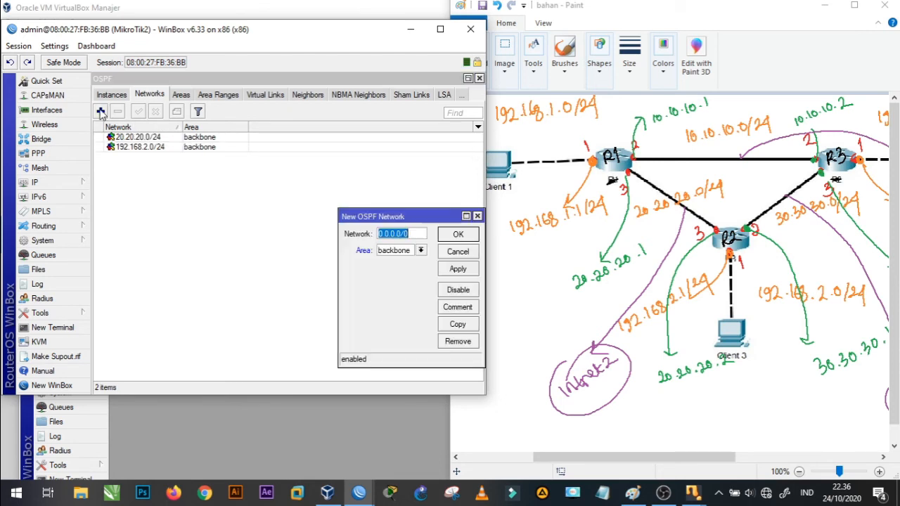
text(30)
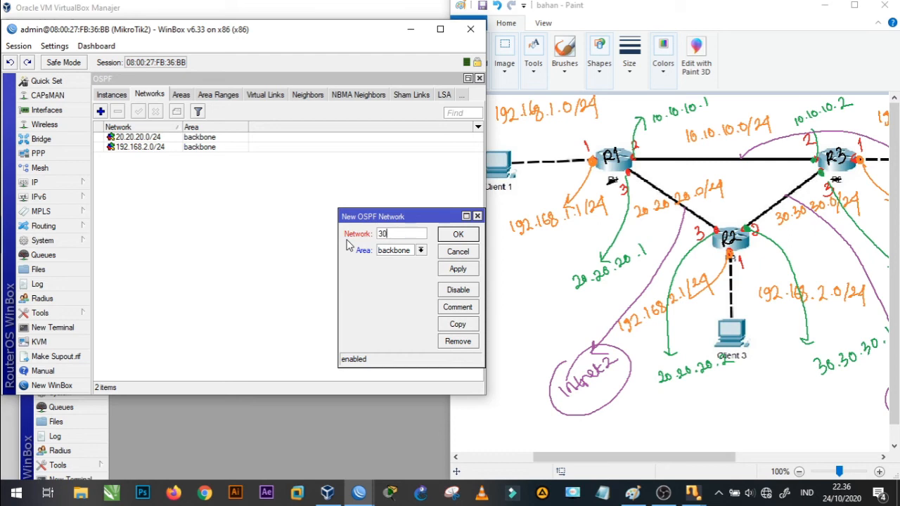
text(.30.30.0/24)
click(458, 269)
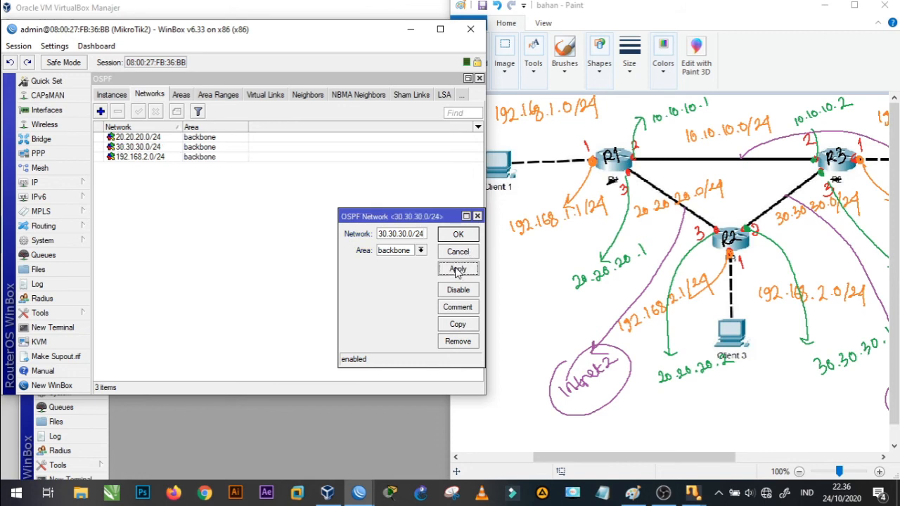
click(458, 234)
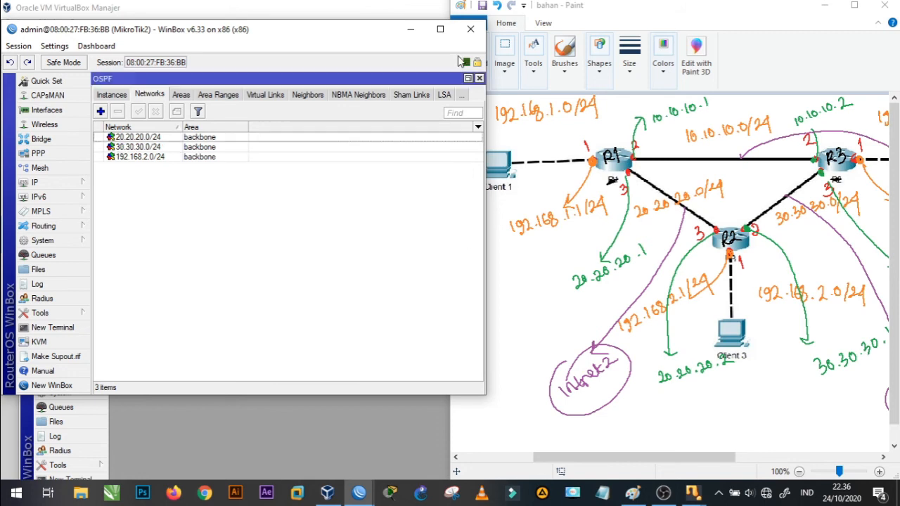
- Minimize MikroTik2's session, bring MikroTik3's session into full view and open its list of OSPF networks
click(417, 30)
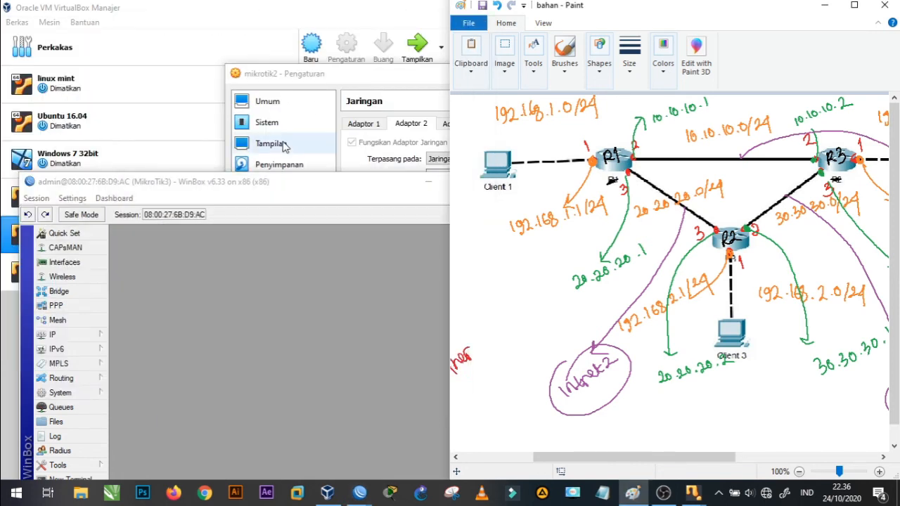
click(258, 199)
drag(258, 181, 259, 55)
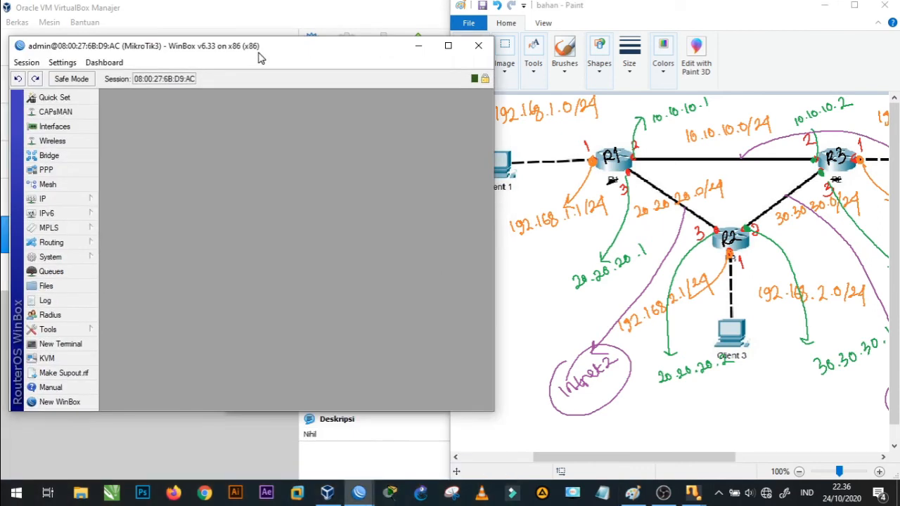
click(73, 242)
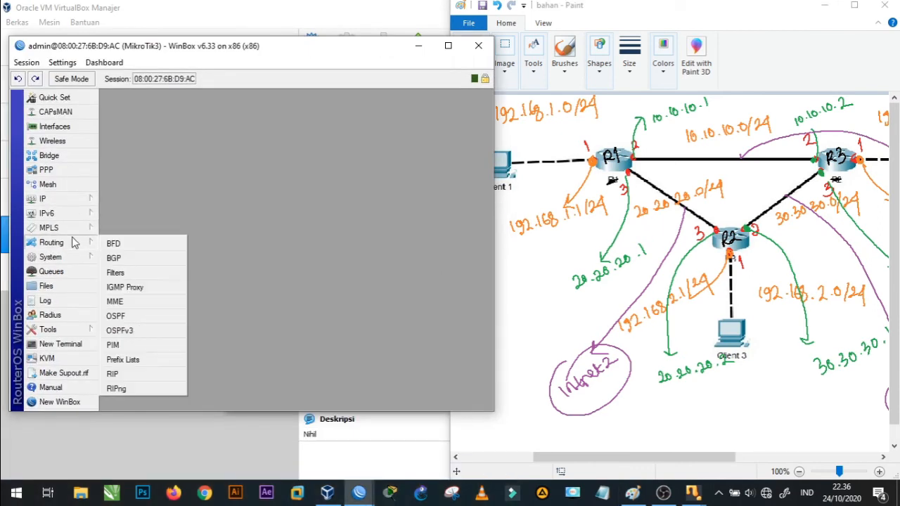
click(120, 316)
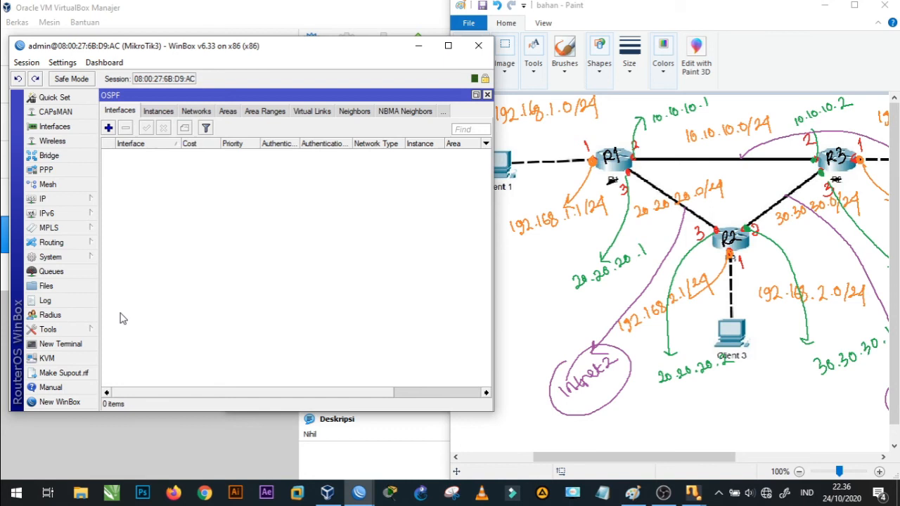
click(196, 111)
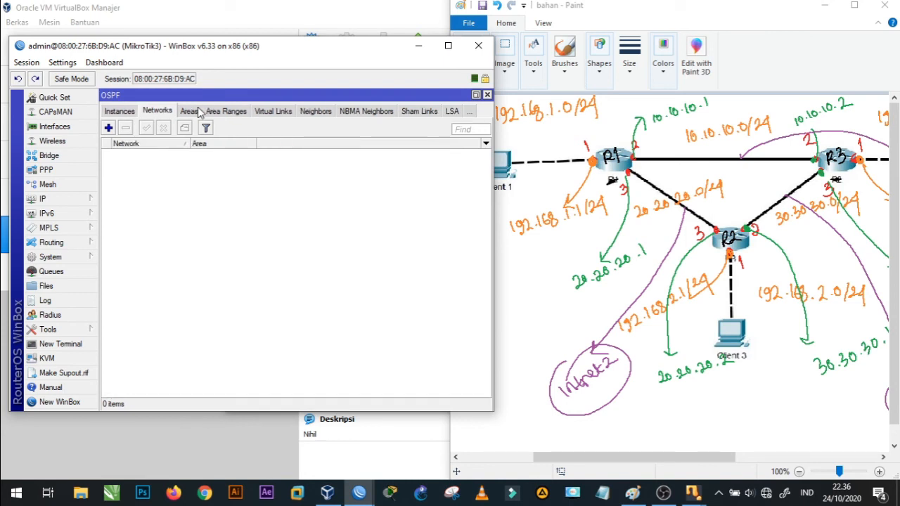
- Add the OSPF network 192.168.3.0/24 in the backbone area on MikroTik3
click(109, 127)
text(192.168.3)
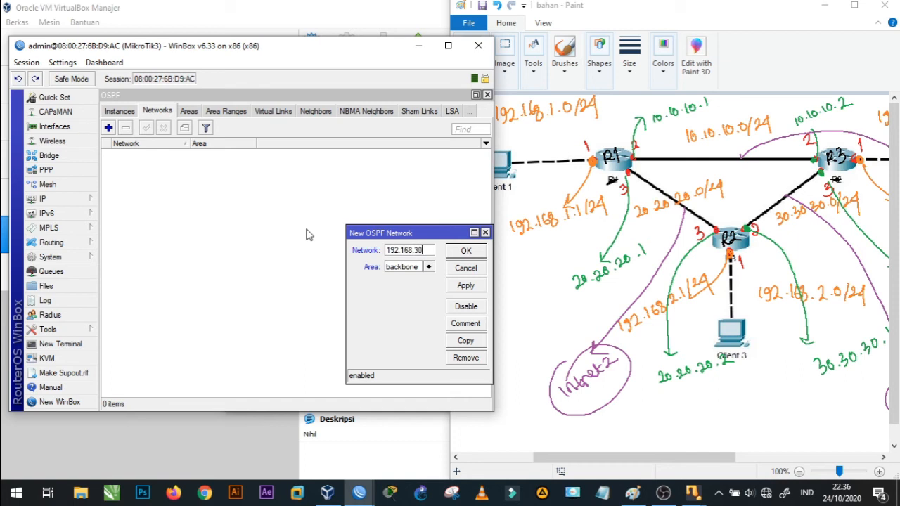
text(.0/24)
click(475, 288)
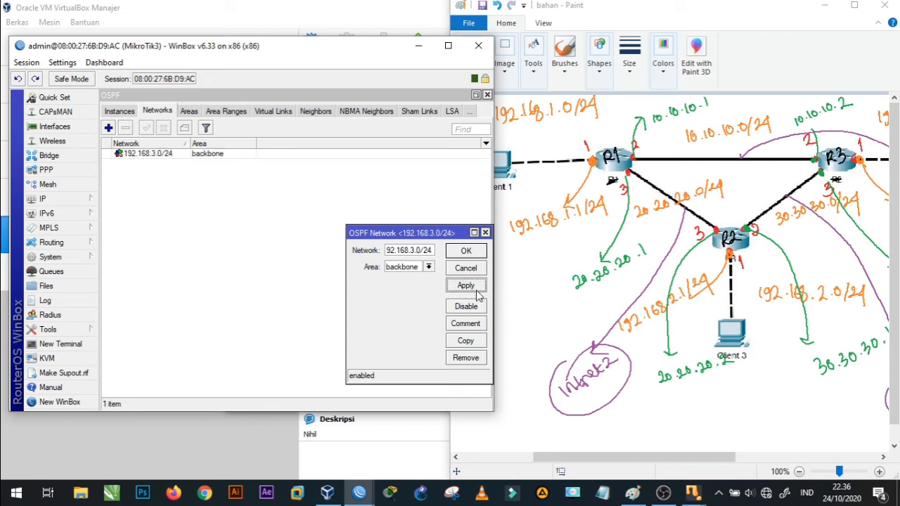
click(469, 251)
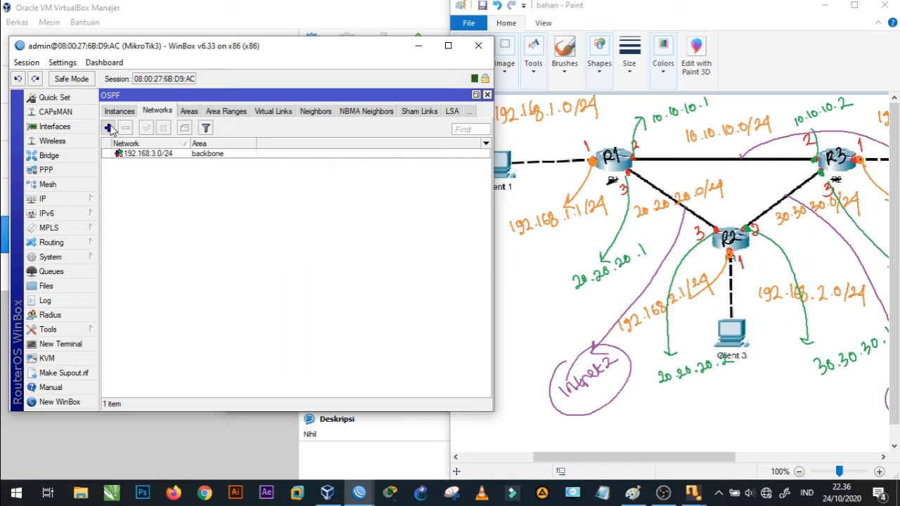
- Add the OSPF network 10.10.10.0/24 in the backbone area on MikroTik3
click(108, 128)
text(19)
text(0.10)
text(.10.0/)
text(24)
click(472, 289)
click(477, 254)
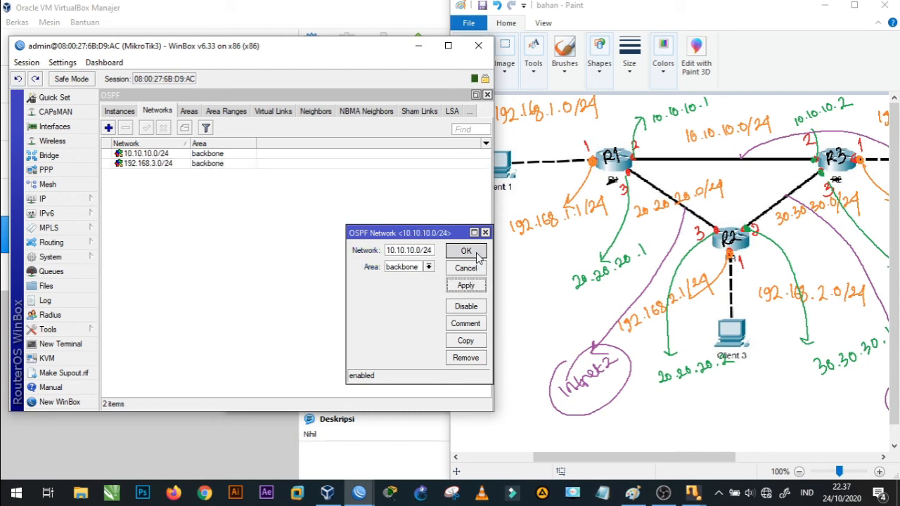
- Add the OSPF network 30.30.30.0/24 in the backbone area on MikroTik3
click(108, 128)
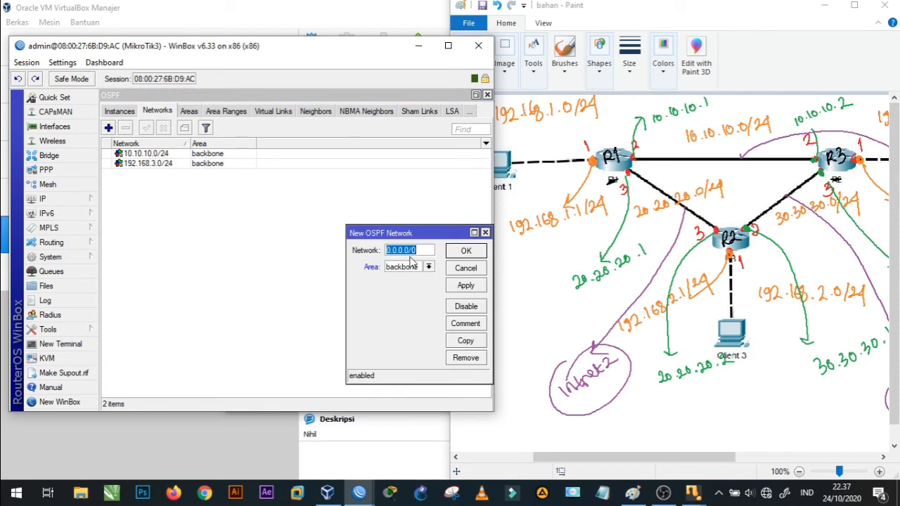
text(30.30.30.0/24)
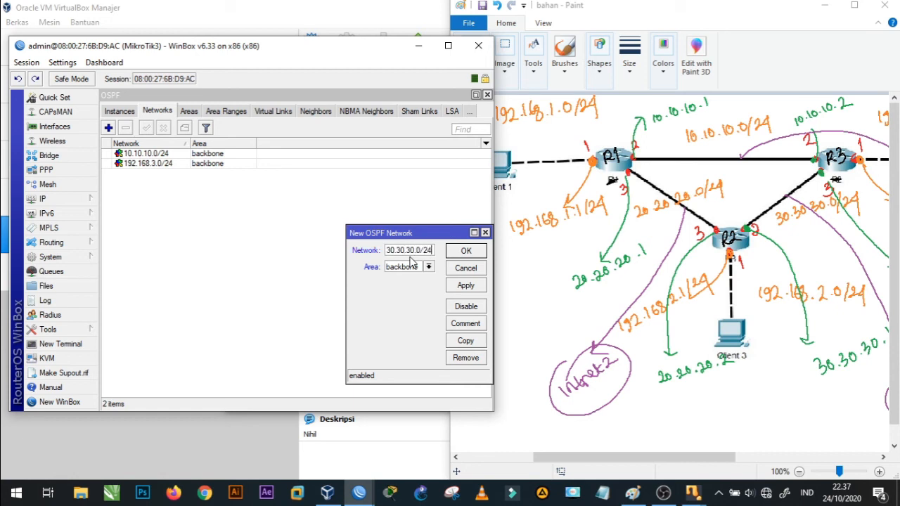
click(465, 288)
click(466, 251)
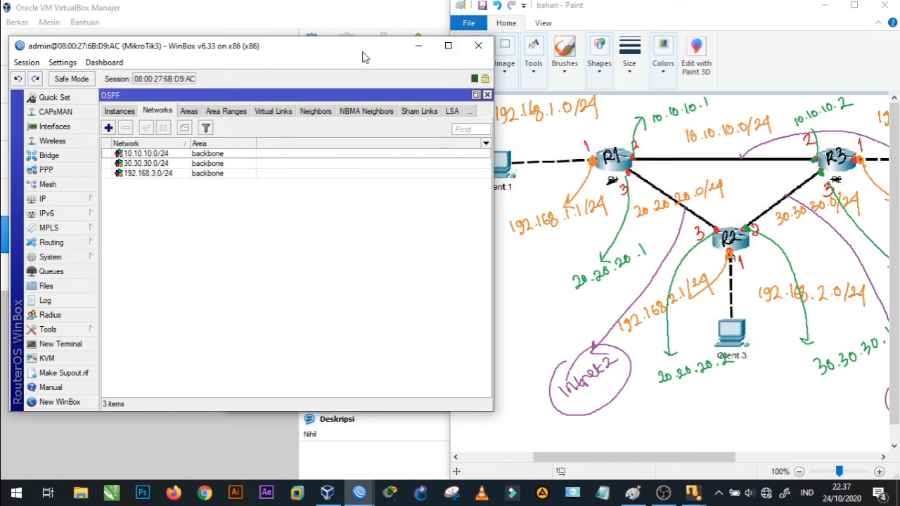
- Open a terminal on MikroTik3 and continue past the startup notice to the command prompt
mouse_move(362, 57)
mouse_down()
mouse_move(512, 71)
mouse_move(390, 61)
mouse_up()
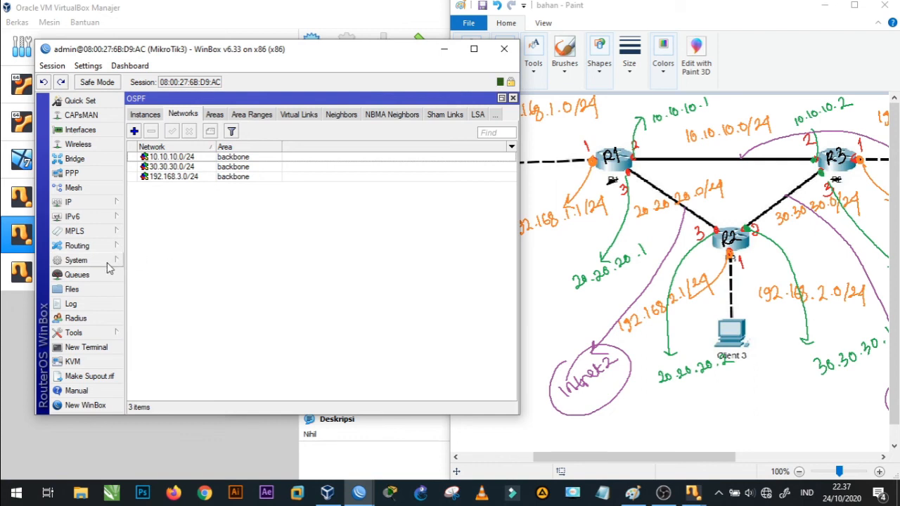
click(87, 348)
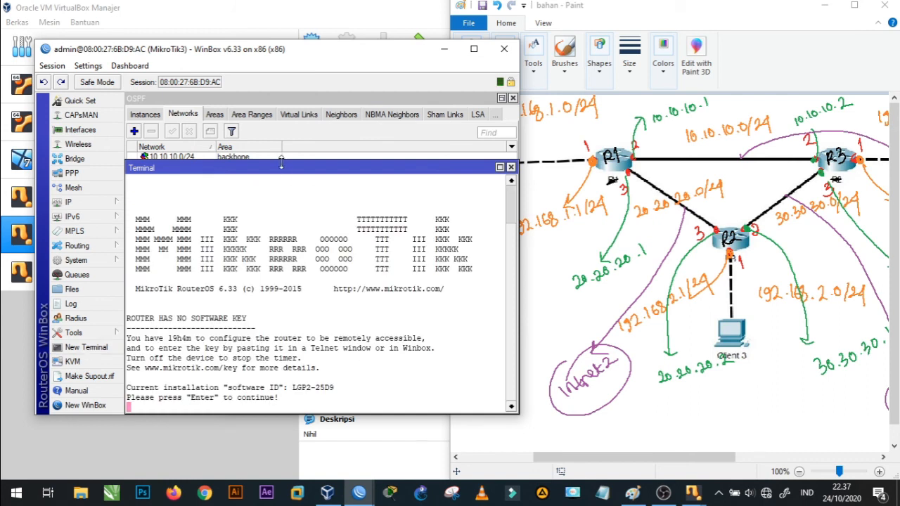
drag(281, 171, 280, 120)
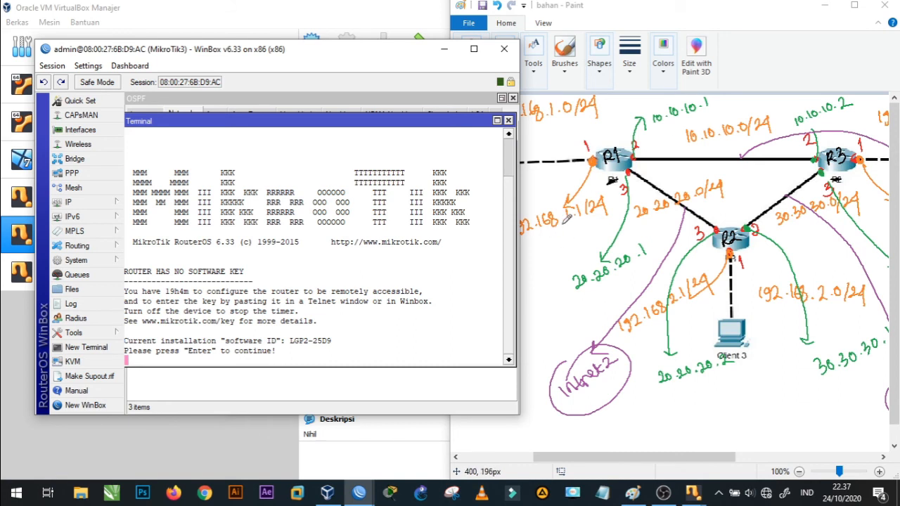
click(266, 361)
key(Return)
- Ping 192.168.1.1 from MikroTik3's terminal to test the route to R1's client network, and stop the ping after several replies
key(Return)
text(ping 192.168.1.1)
key(Return)
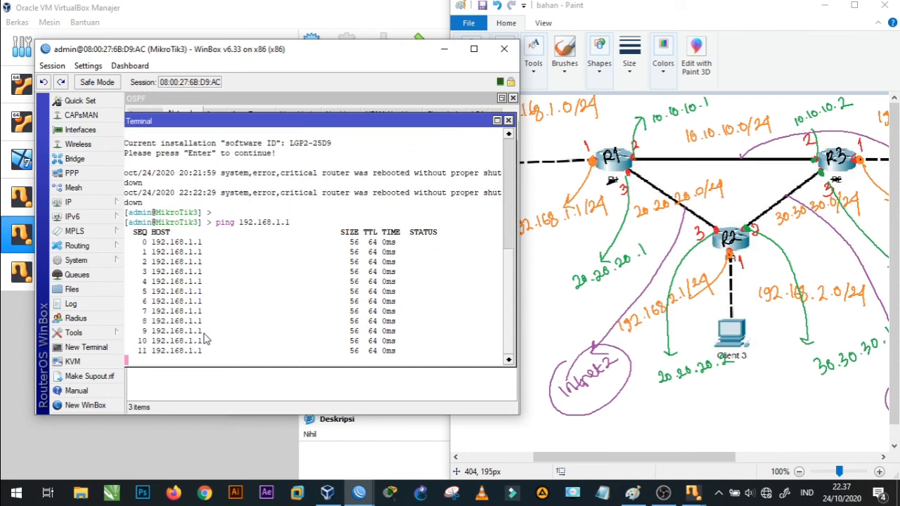
key(ctrl+c)
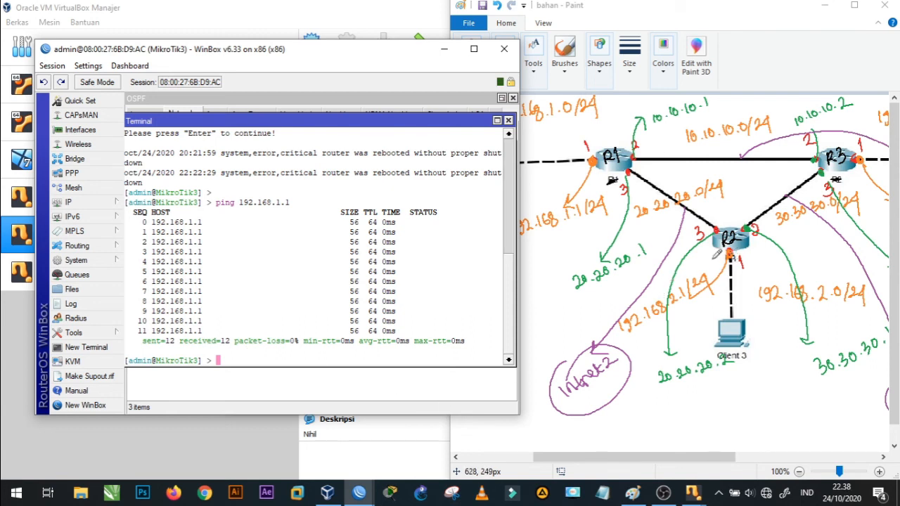
- Ping 192.168.2.1 from MikroTik3's terminal to test the route to R2's client network, and stop the ping after a few replies
text(ping 192.168.2.1)
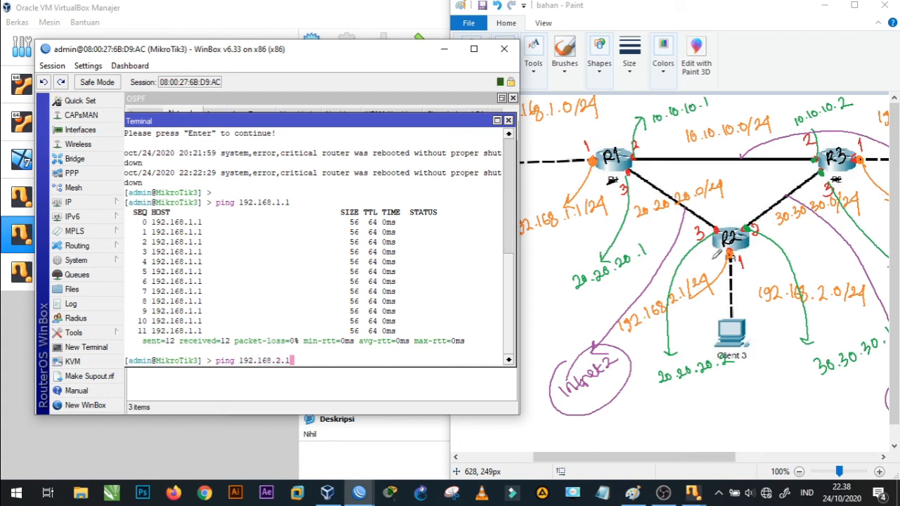
key(Return)
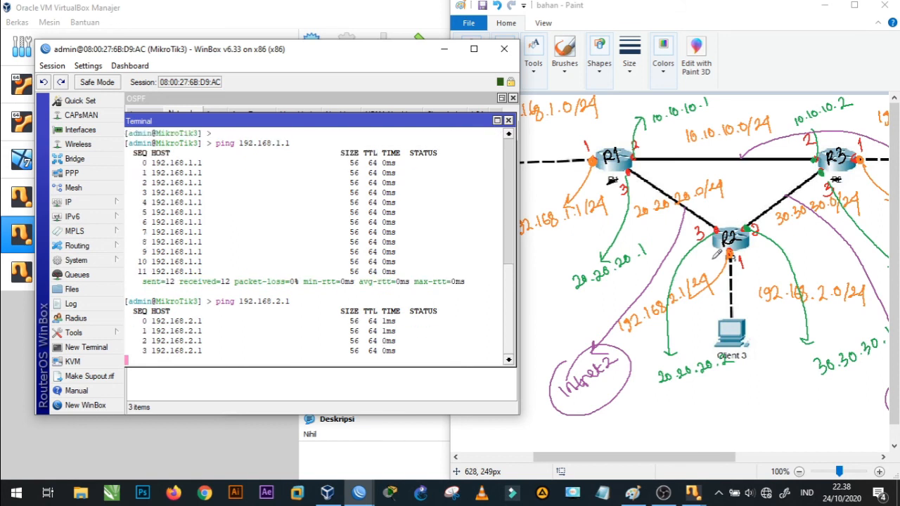
key(ctrl+c)
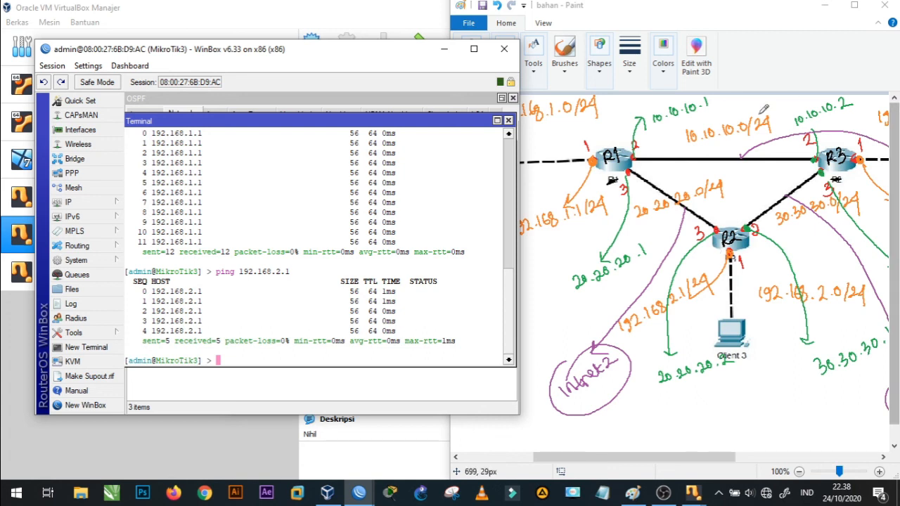
- Close the terminal, maximize MikroTik3's session and examine its OSPF interfaces with the State column widened
click(508, 121)
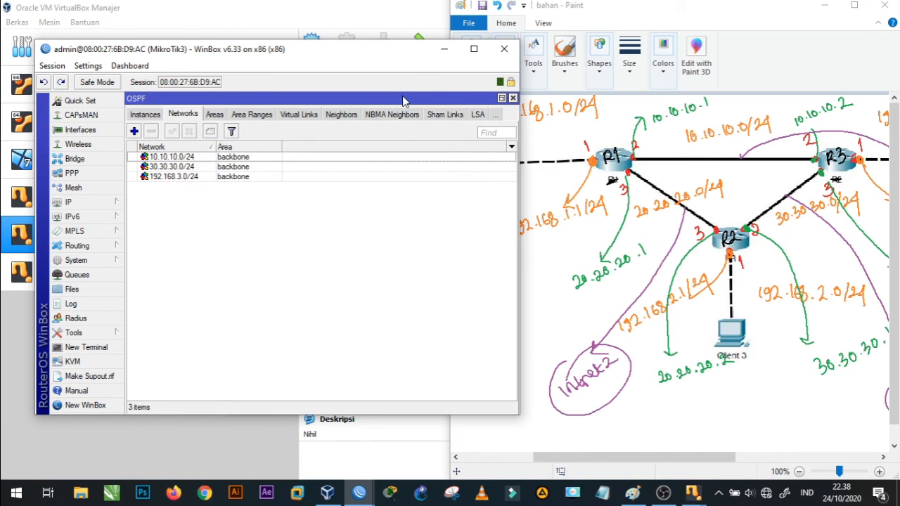
click(473, 49)
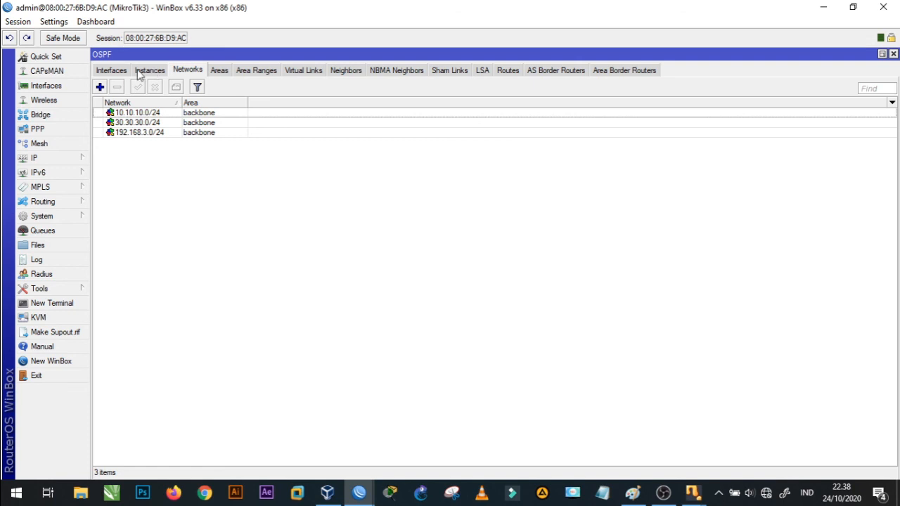
click(112, 71)
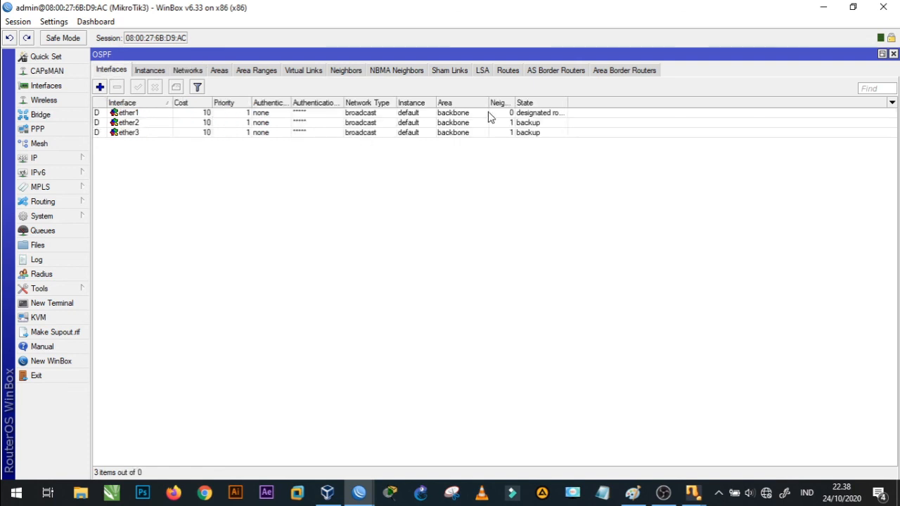
drag(568, 104, 605, 104)
- Switch to MikroTik2's session, maximize it, and examine its OSPF interfaces and areas
click(359, 494)
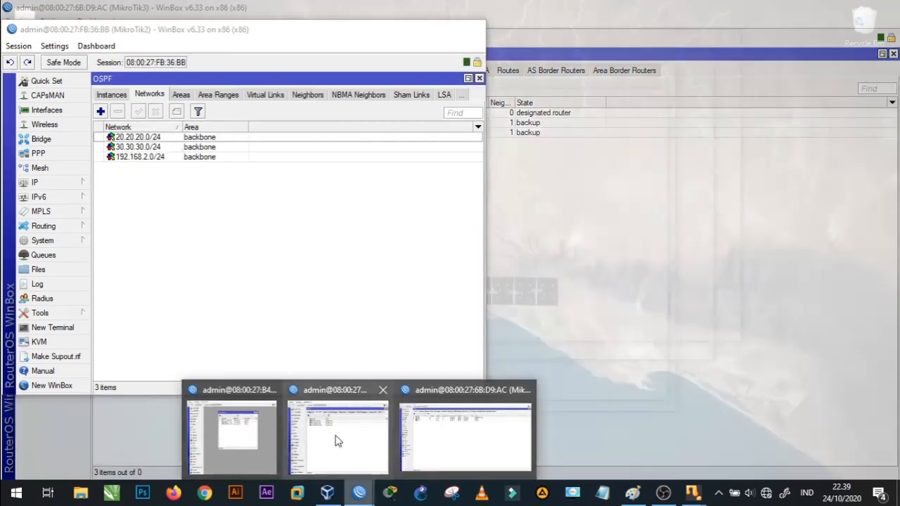
click(336, 435)
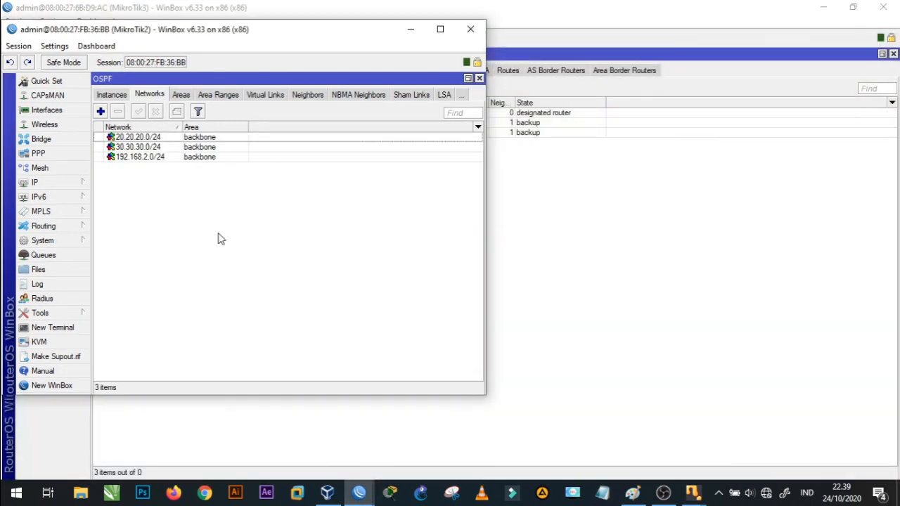
click(105, 97)
click(104, 97)
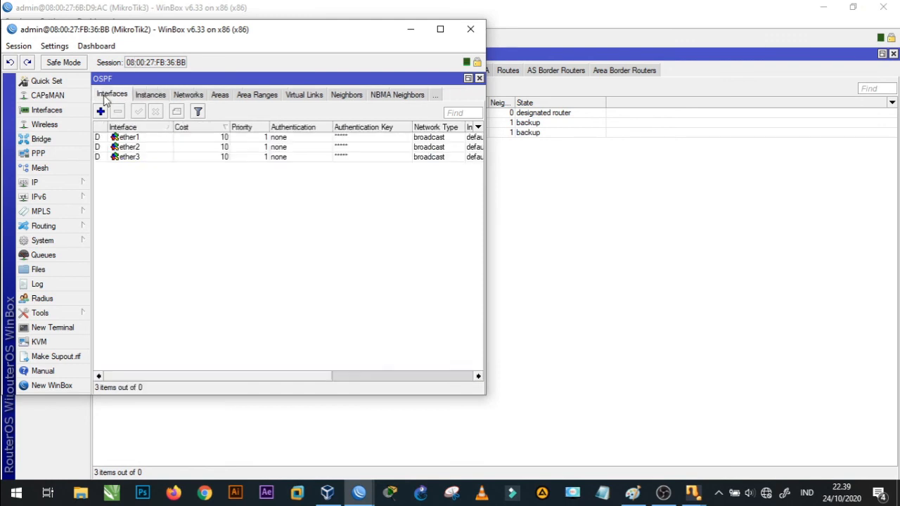
click(442, 31)
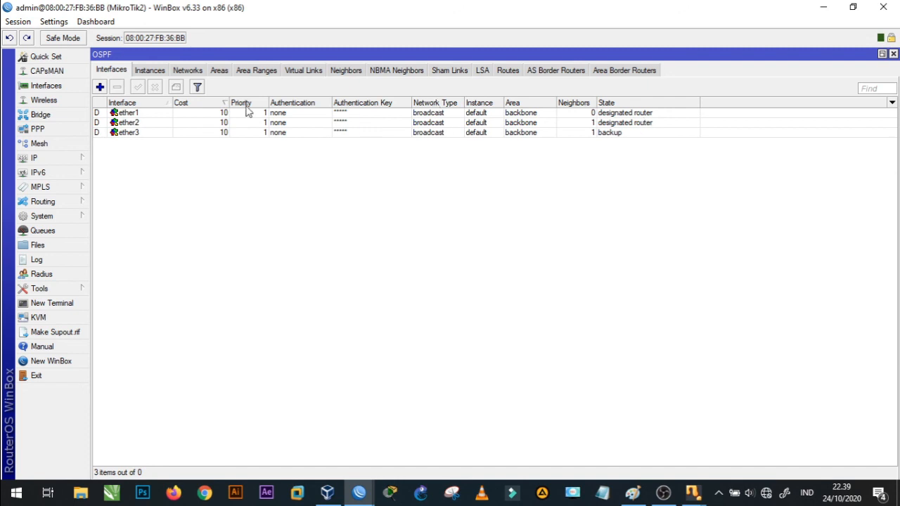
click(217, 72)
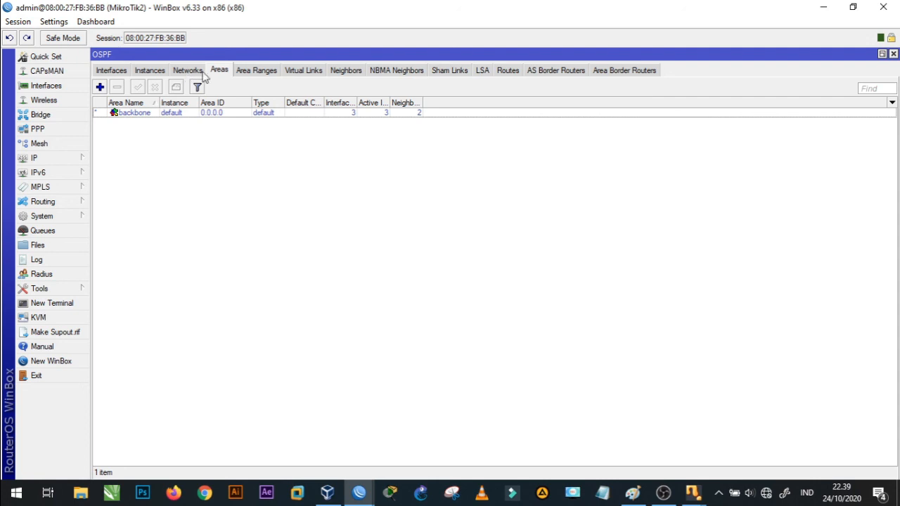
- Examine the Area Name and Area ID settings for a new OSPF area, discard it, and return to MikroTik2's OSPF interfaces
click(100, 88)
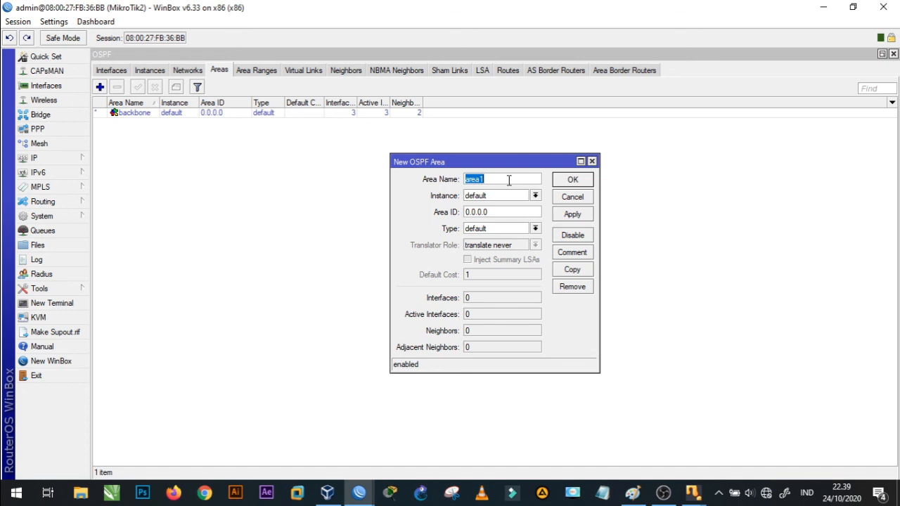
click(494, 211)
drag(494, 212, 438, 211)
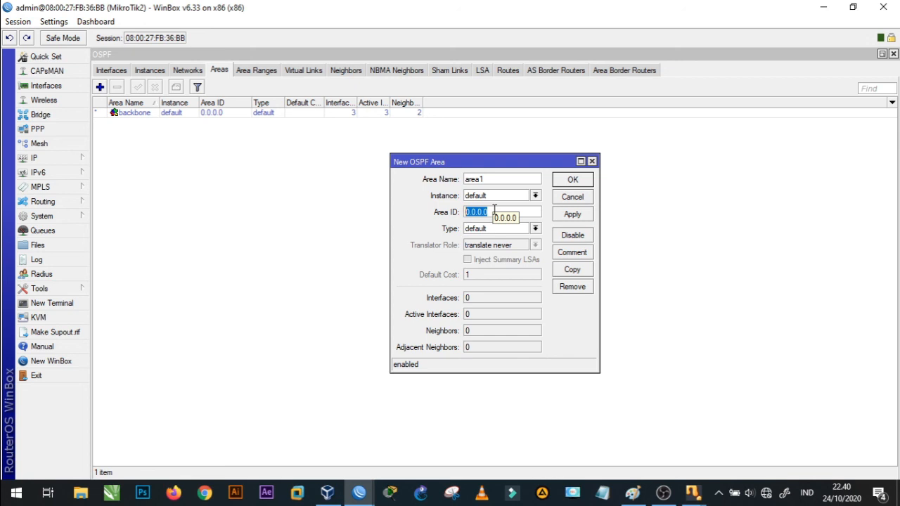
click(592, 162)
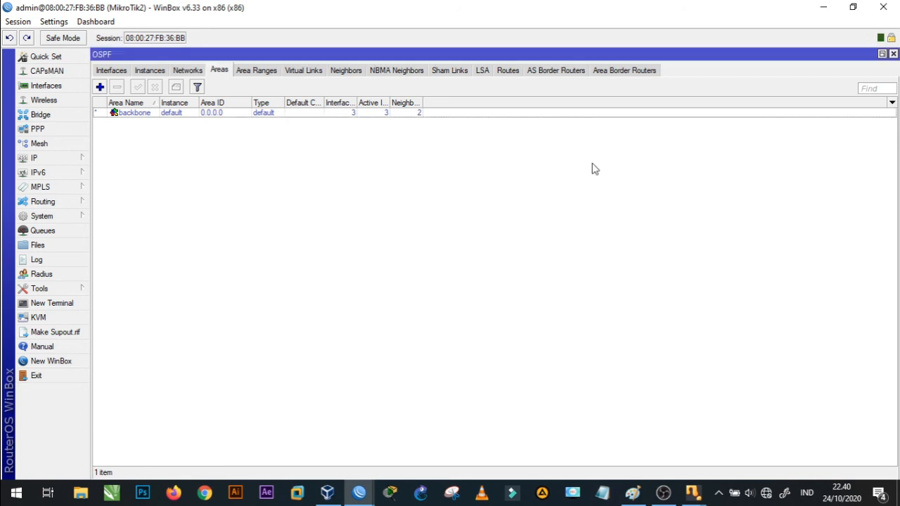
click(160, 75)
click(117, 73)
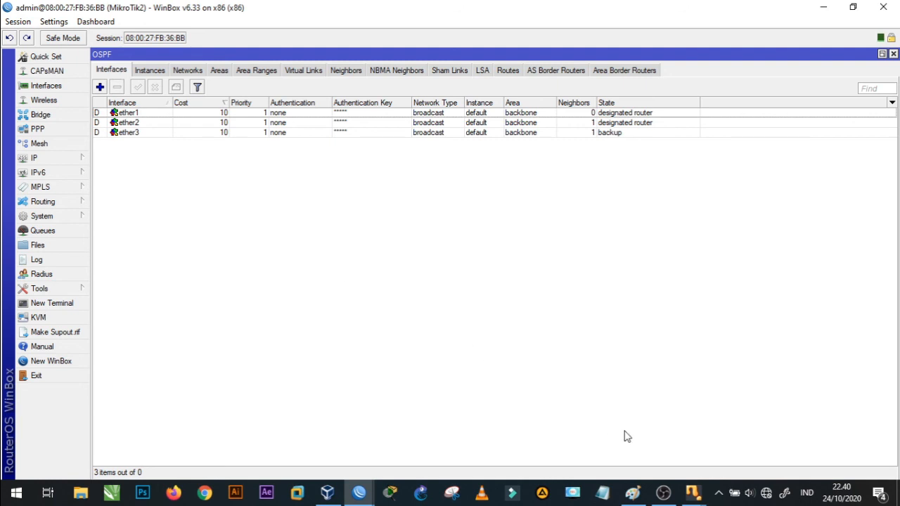
click(664, 492)
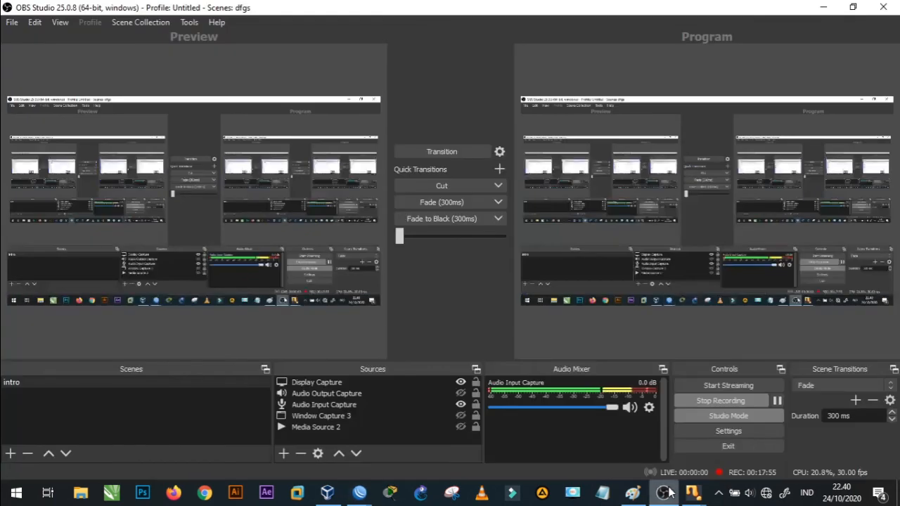
click(669, 492)
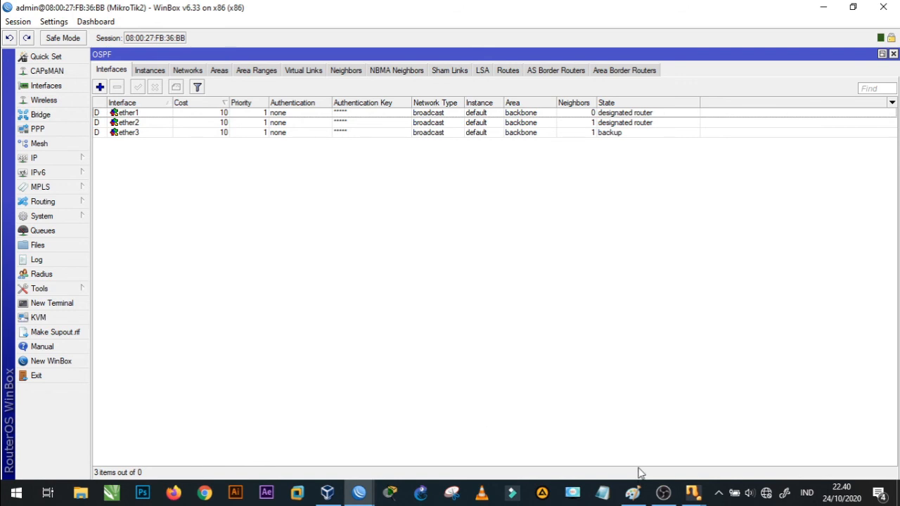
mouse_move(663, 492)
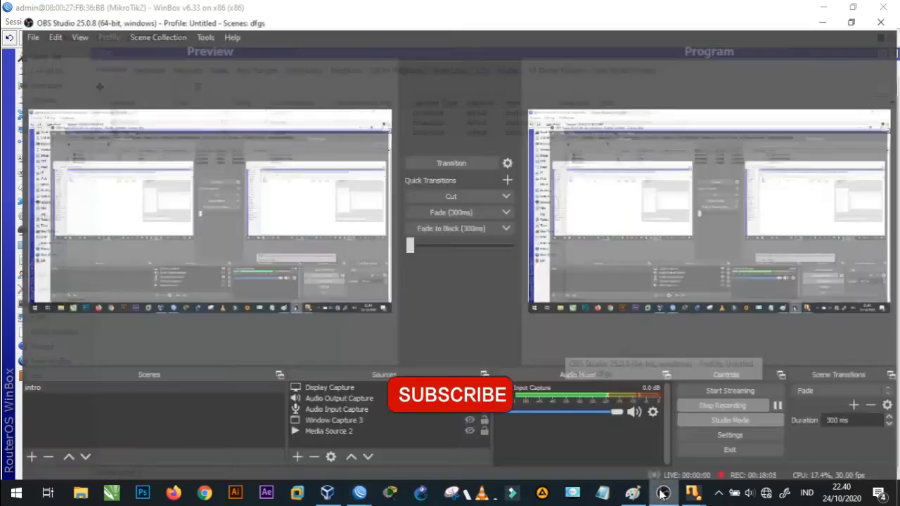